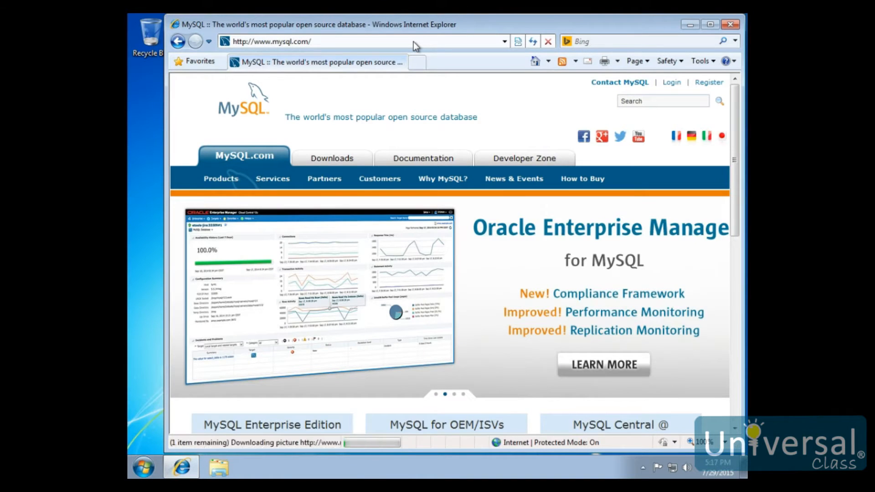
# Step: Open the MySQL Community Server page from the site's Community (GPL) downloads
pyautogui.click(332, 162)
pyautogui.scroll(-8, 458, 200)
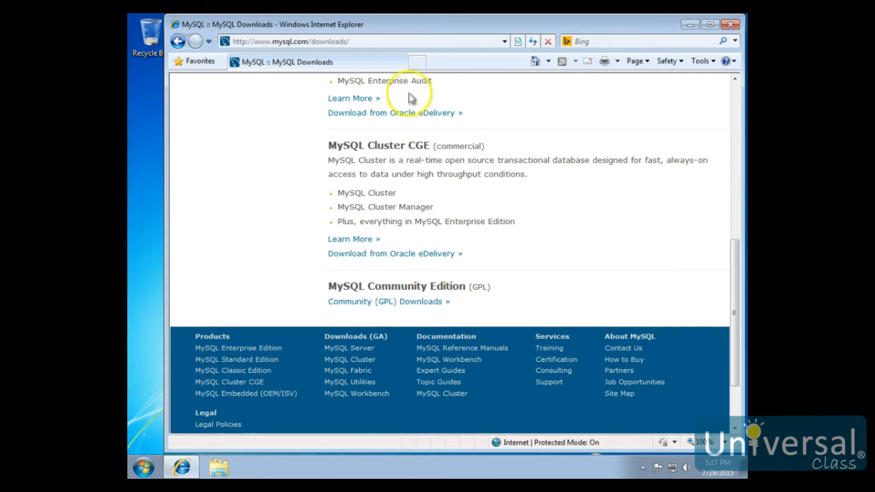
pyautogui.click(396, 303)
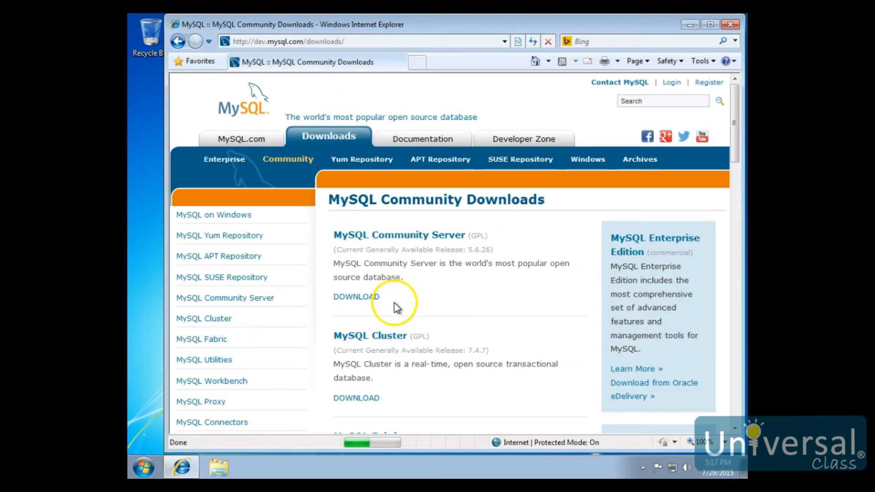
pyautogui.click(406, 235)
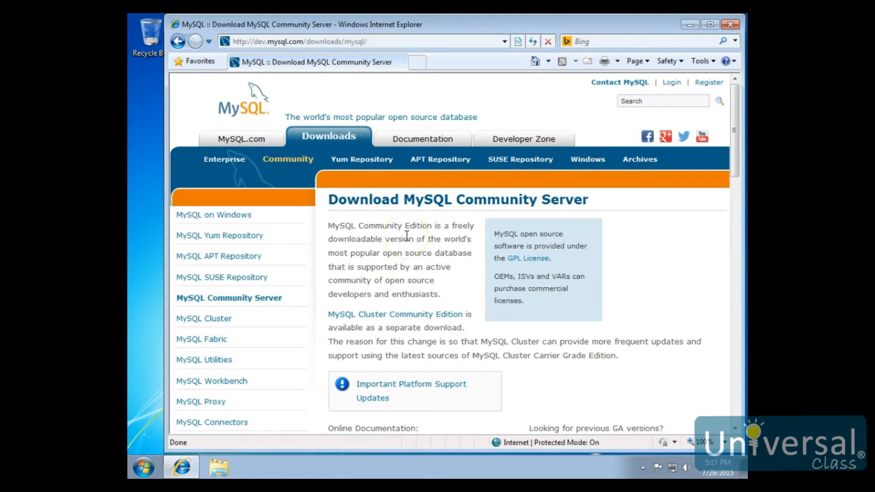
# Step: Keep Microsoft Windows as the platform and open the MySQL Installer 5.6 for Windows download page
pyautogui.scroll(-3, 415, 237)
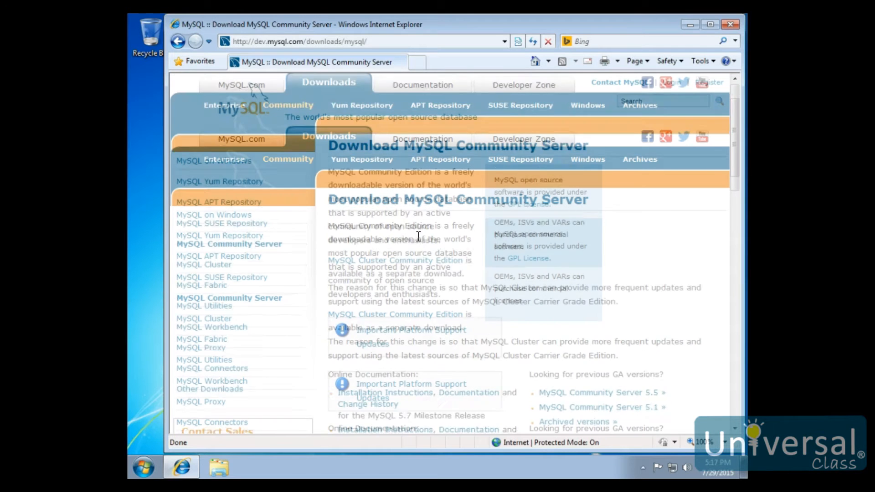
pyautogui.scroll(-3, 423, 244)
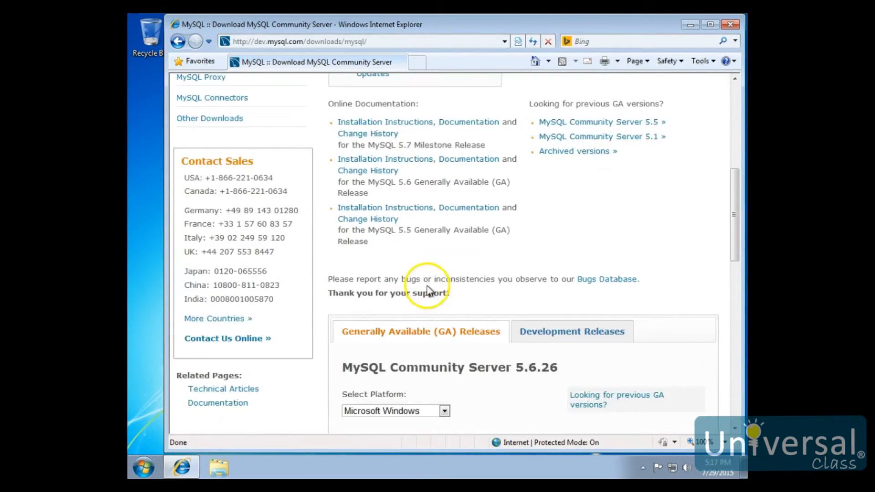
pyautogui.scroll(-3, 426, 278)
pyautogui.click(446, 250)
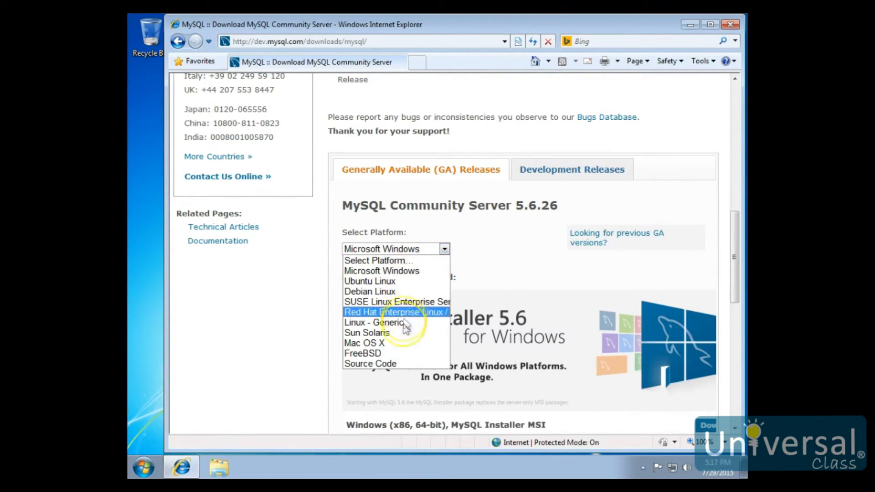
pyautogui.click(488, 255)
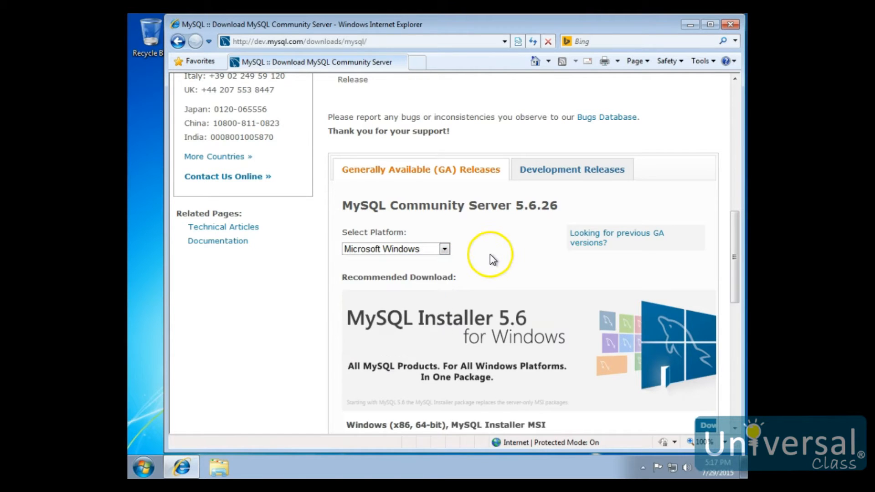
pyautogui.scroll(-3, 496, 260)
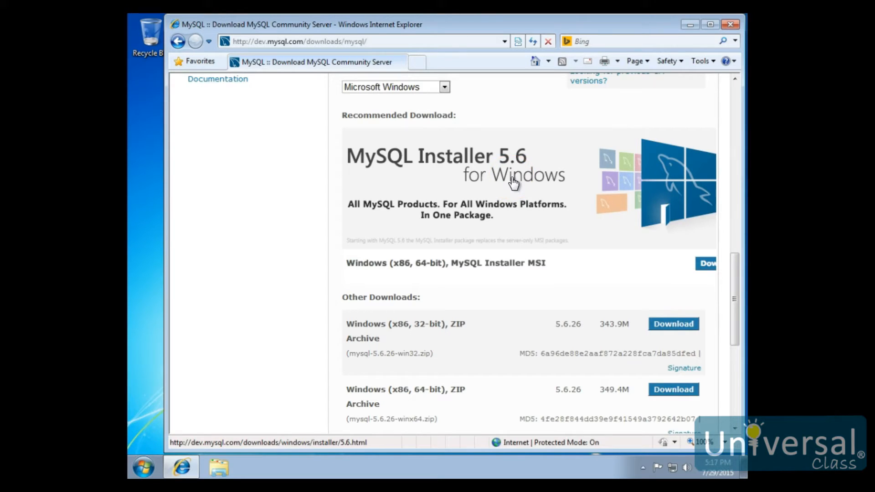
pyautogui.click(510, 180)
pyautogui.click(496, 179)
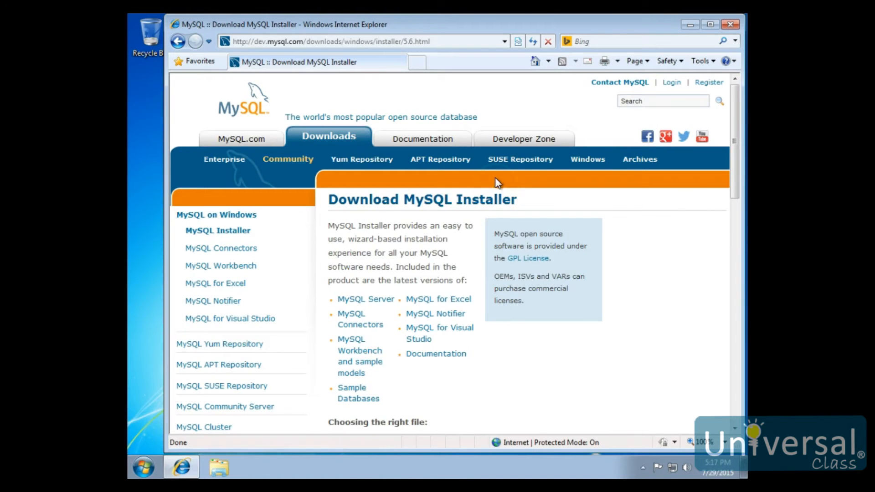
# Step: Download the 253.9M mysql-installer-community-5.6.26.0.msi without logging in or signing up, and save the file
pyautogui.scroll(-7, 493, 176)
pyautogui.click(496, 204)
pyautogui.scroll(-5, 469, 244)
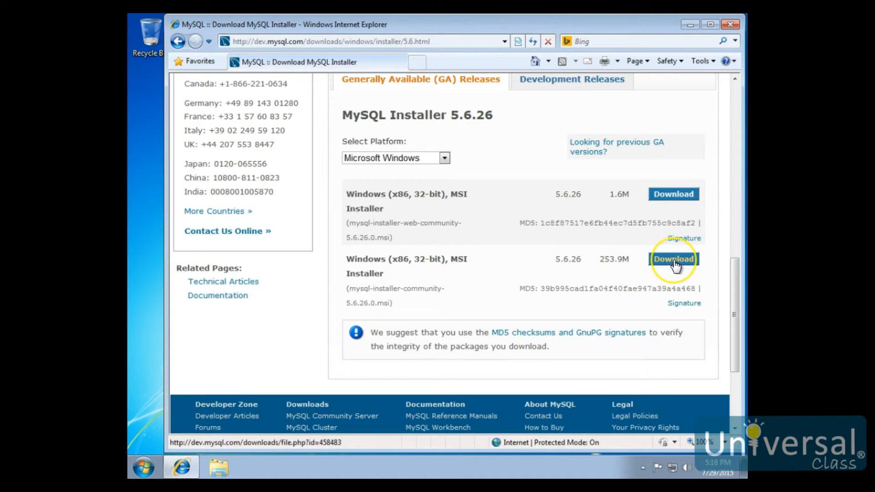
pyautogui.click(654, 259)
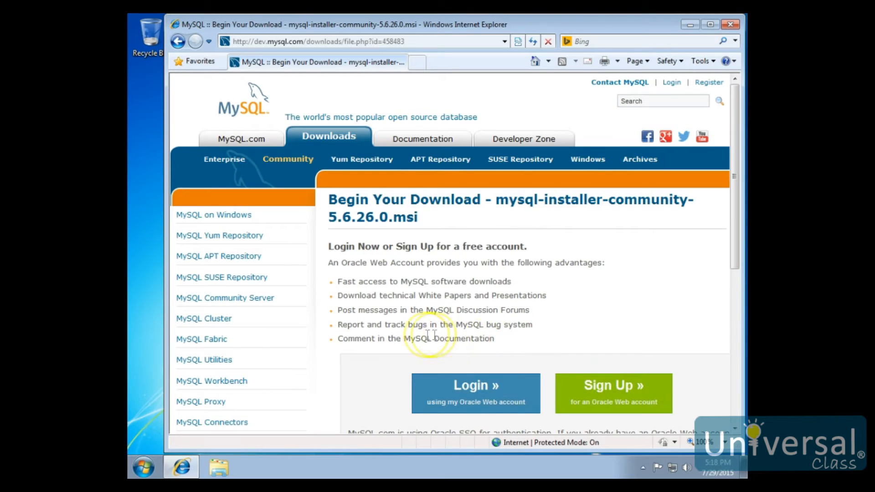
pyautogui.scroll(-3, 385, 337)
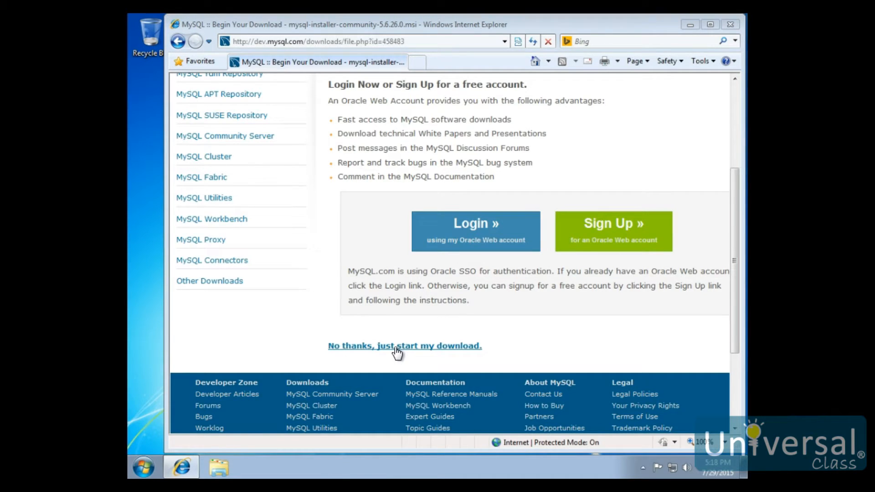
pyautogui.click(397, 347)
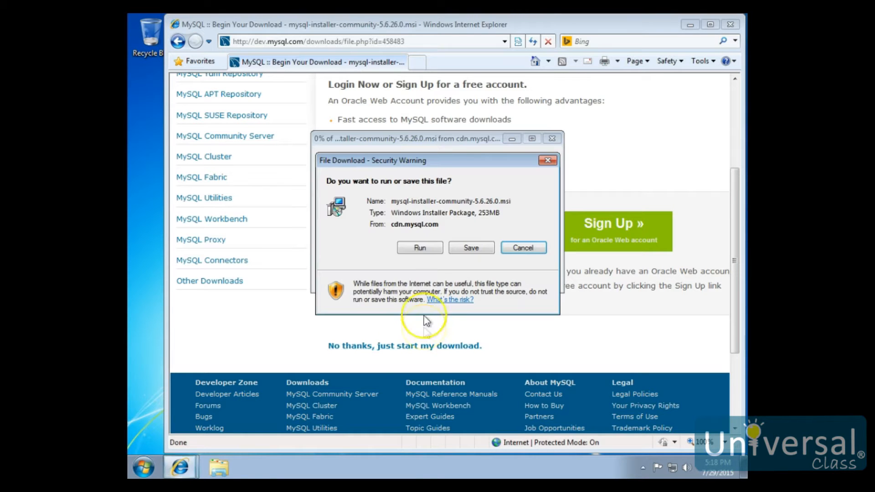
pyautogui.click(471, 248)
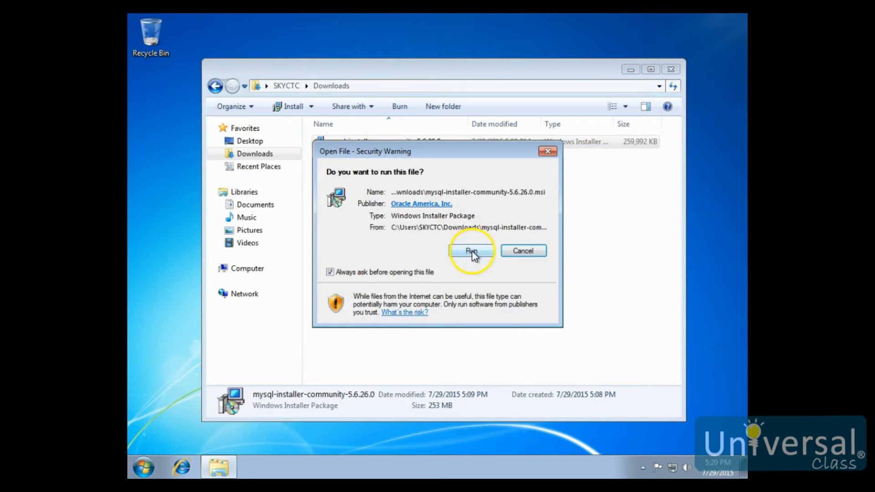
# Step: Run the downloaded MySQL installer, close the Downloads folder window and approve the installer's permission request
pyautogui.click(472, 251)
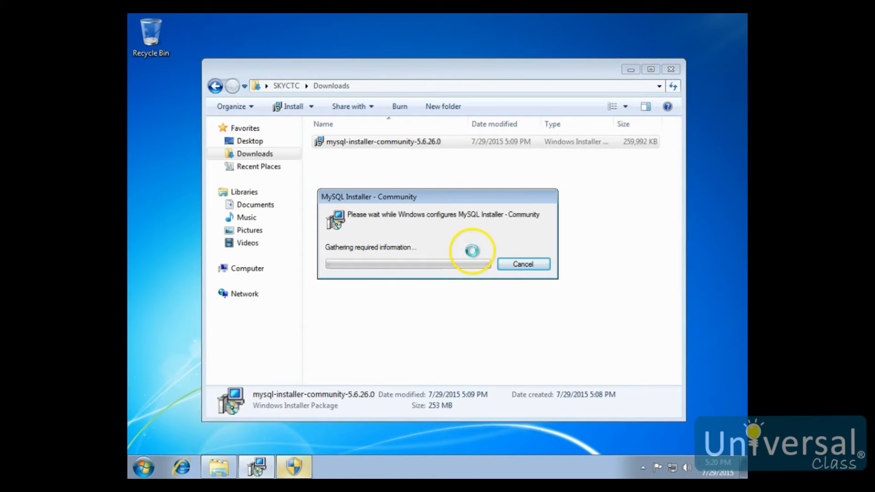
pyautogui.click(670, 69)
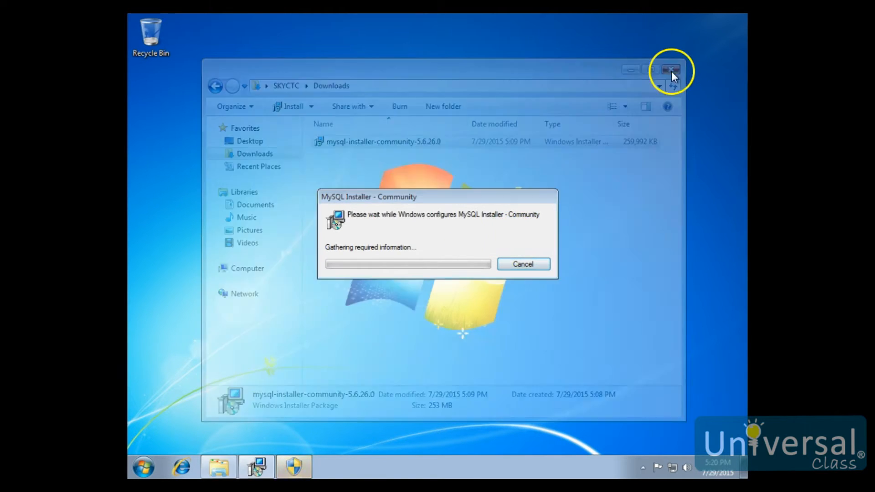
pyautogui.click(293, 472)
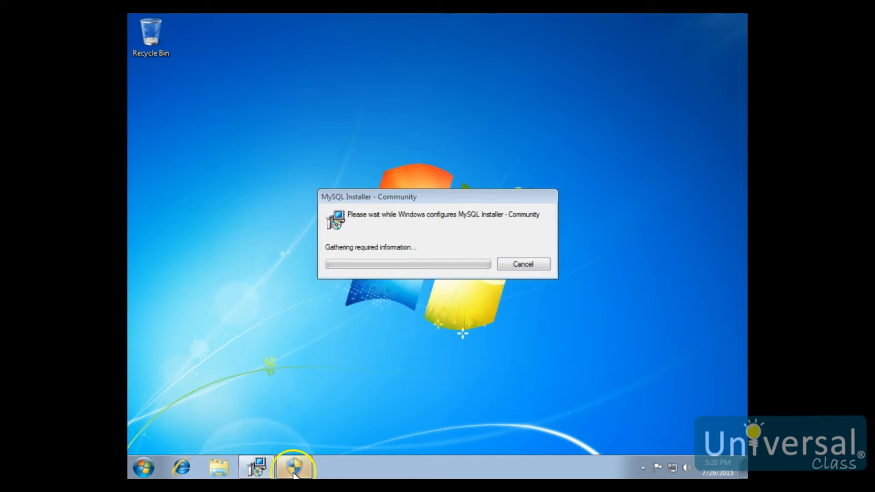
pyautogui.click(489, 250)
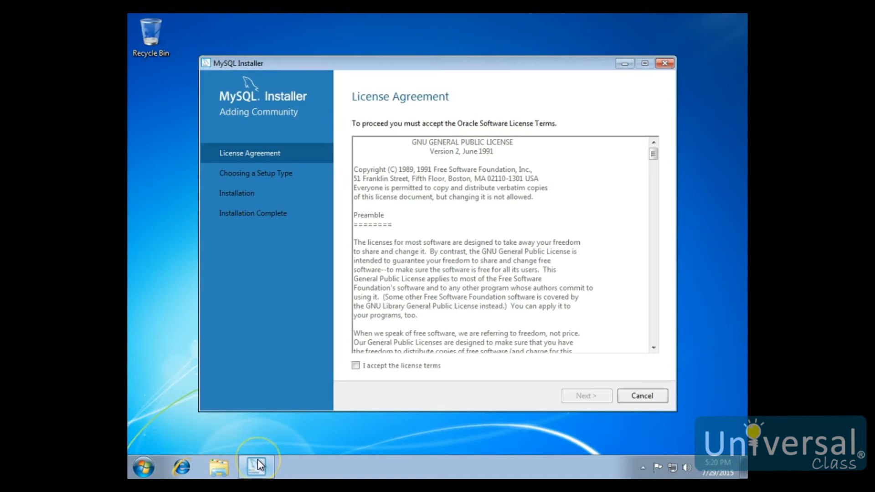
# Step: Accept the MySQL license terms and continue with the Developer Default setup type
pyautogui.moveTo(258, 459)
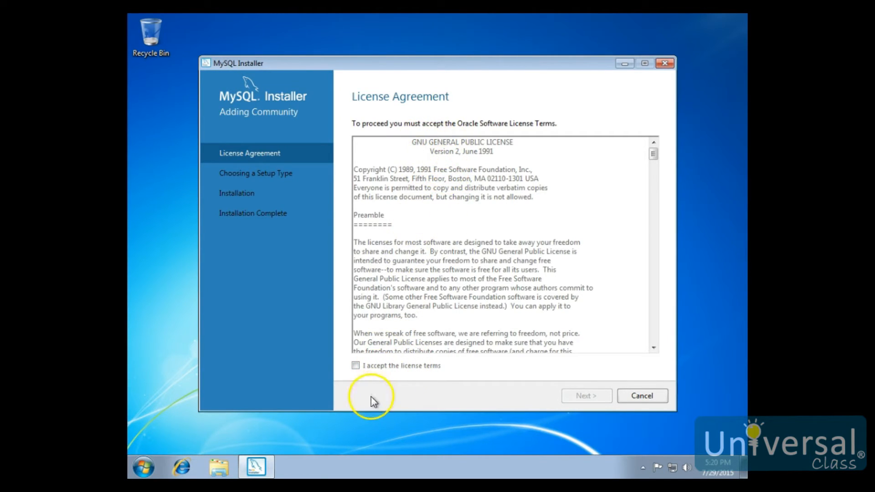
pyautogui.click(386, 369)
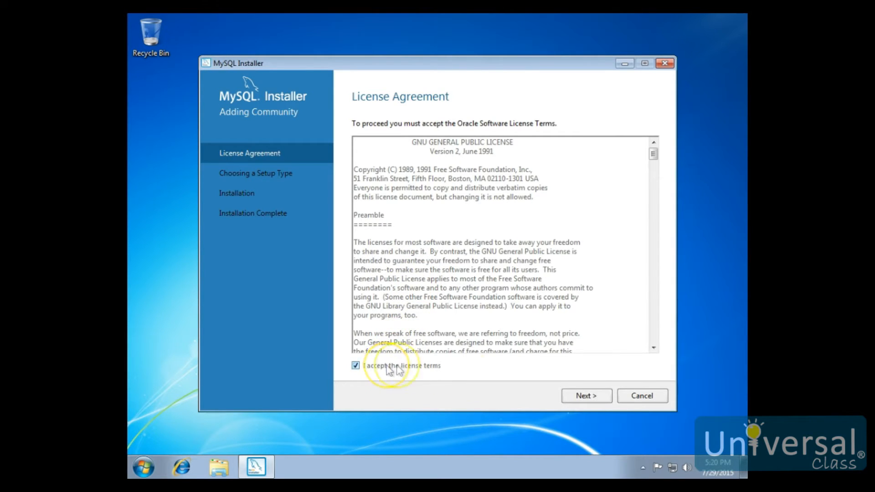
pyautogui.click(586, 396)
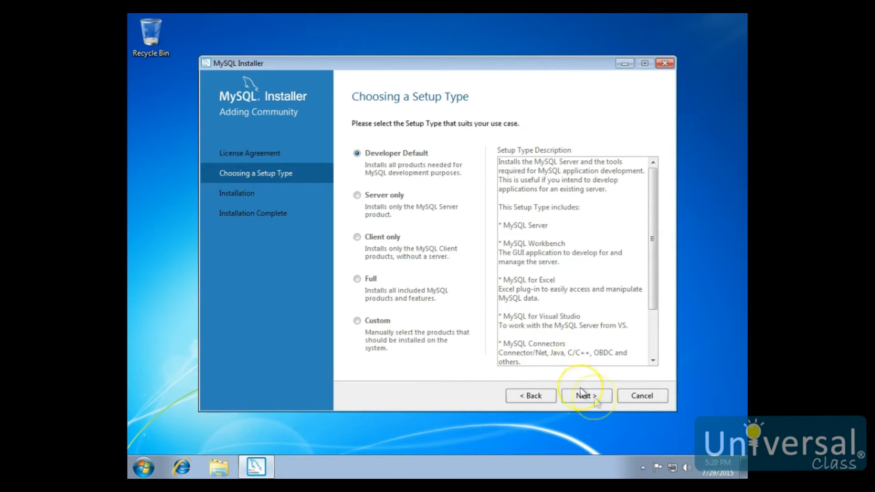
pyautogui.click(586, 395)
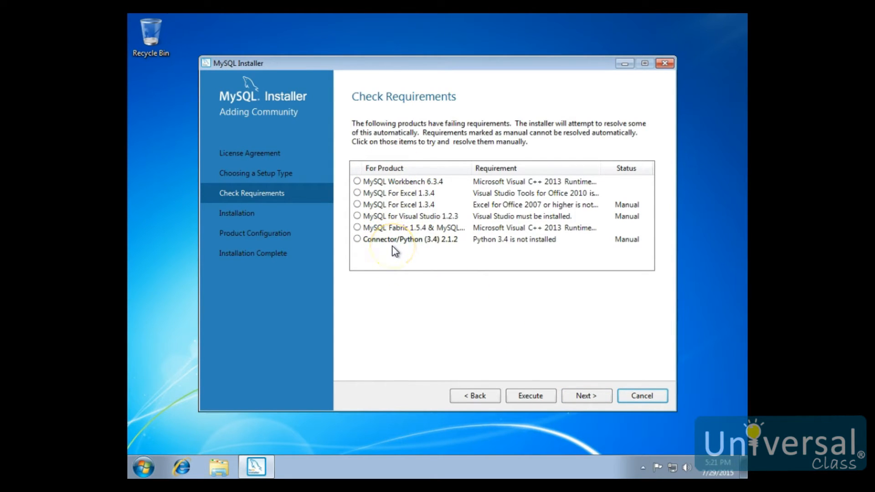
# Step: Start resolving the failing requirements and install the Microsoft Visual C++ 2013 Redistributable (x86), agreeing to its license terms
pyautogui.click(535, 394)
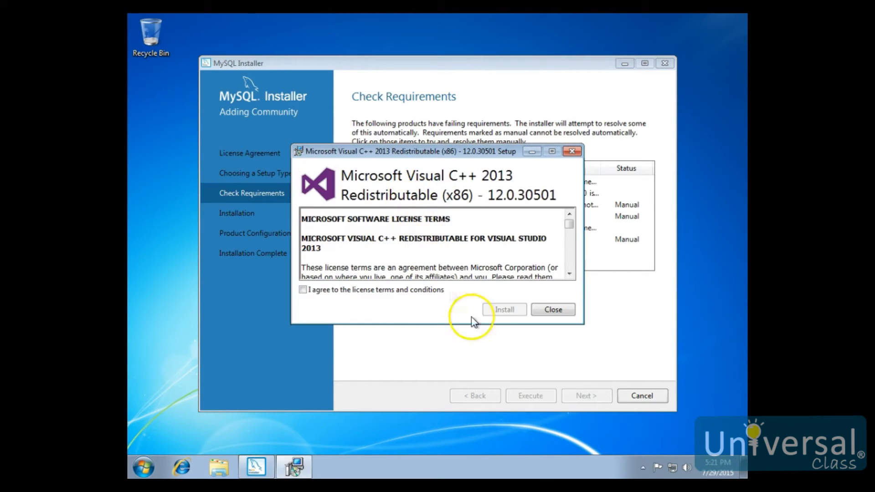
pyautogui.click(419, 291)
pyautogui.click(505, 309)
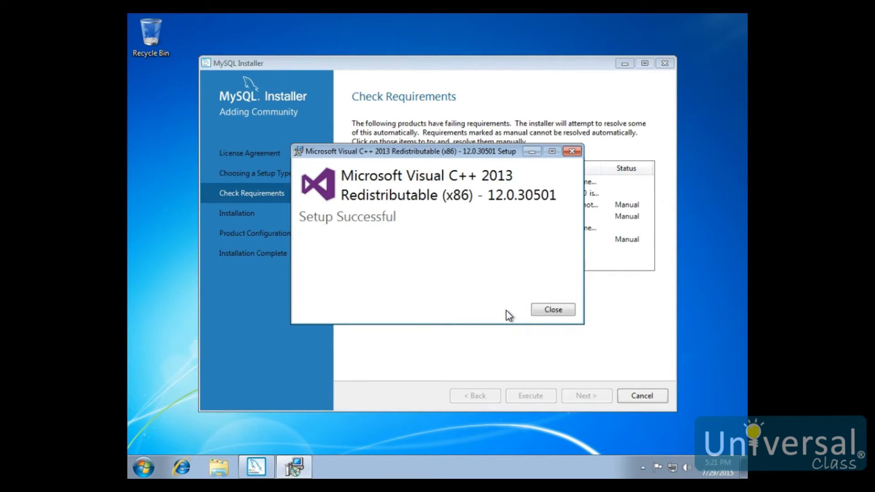
pyautogui.click(552, 309)
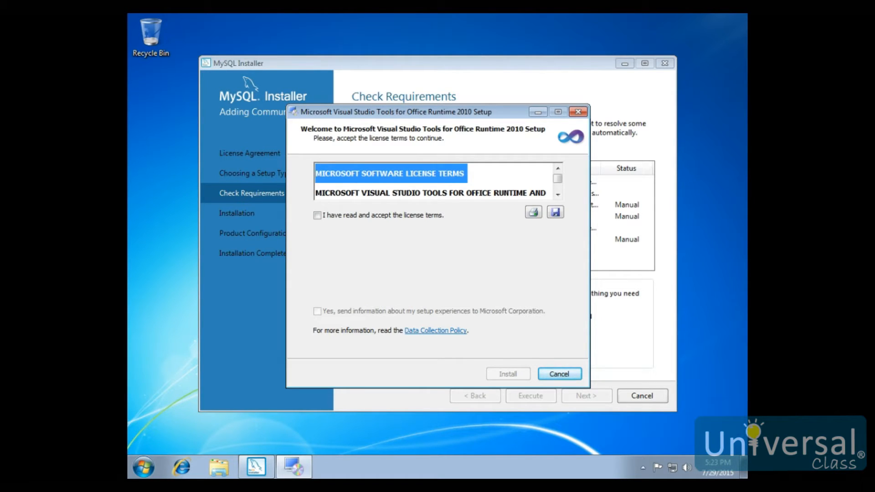
# Step: Accept the license terms and install Microsoft Visual Studio Tools for Office Runtime 2010
pyautogui.click(317, 215)
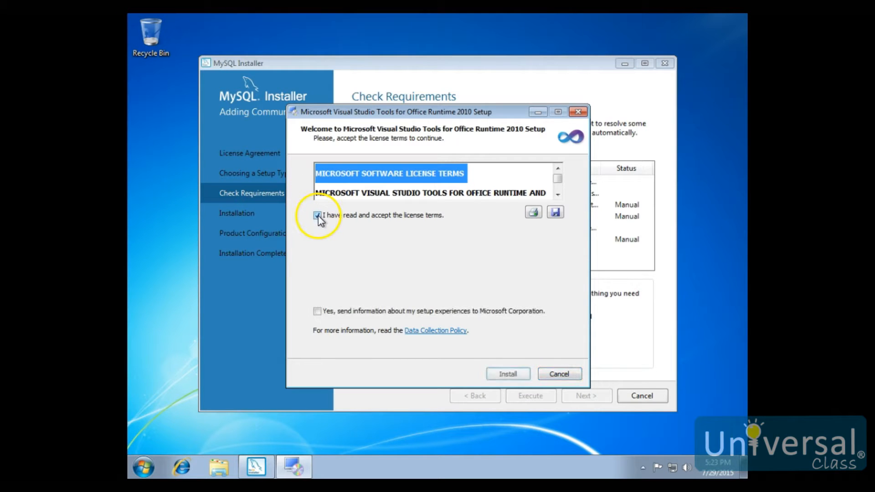
pyautogui.click(518, 373)
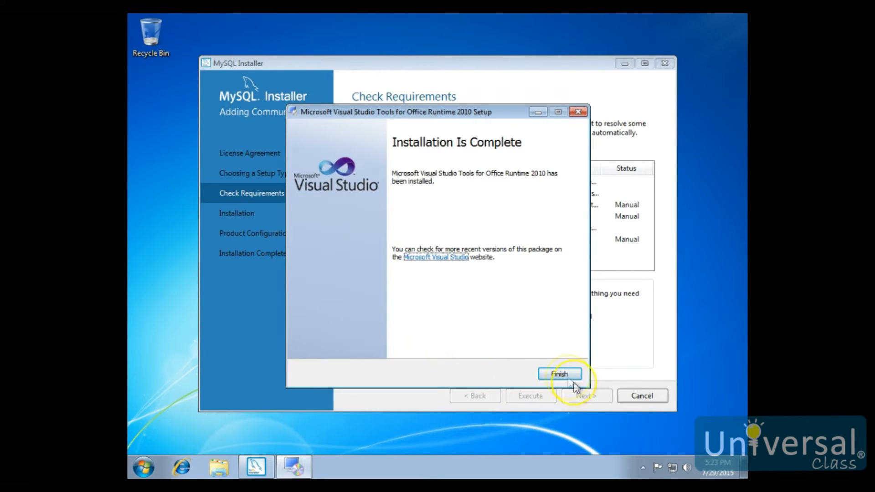
pyautogui.click(558, 374)
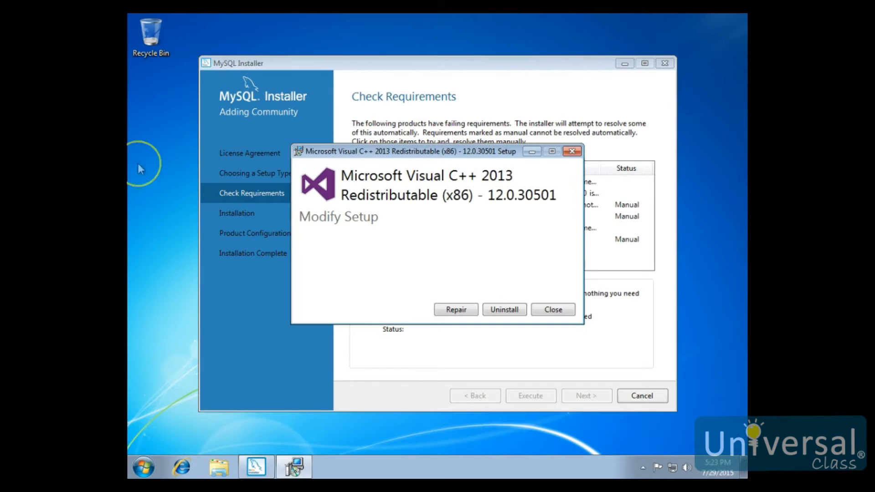
# Step: Close the repeated Visual C++ 2013 setup without changes and proceed without the products whose requirements still fail
pyautogui.click(552, 309)
pyautogui.click(467, 281)
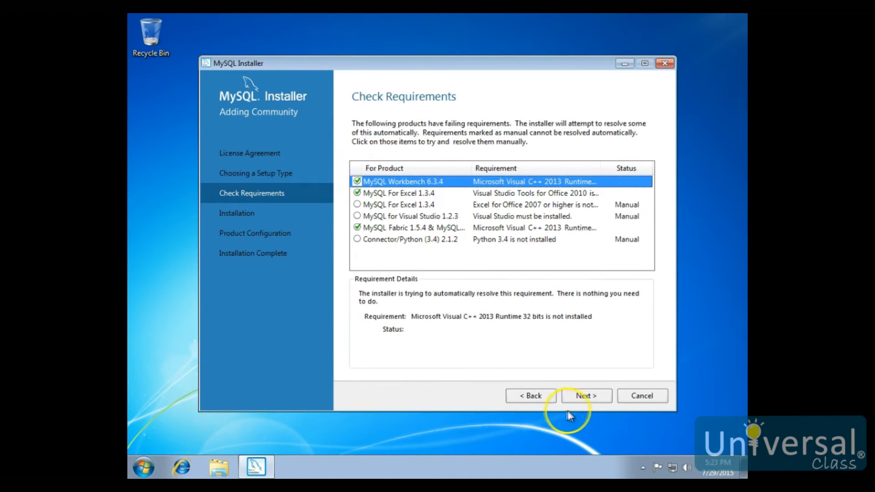
pyautogui.click(588, 396)
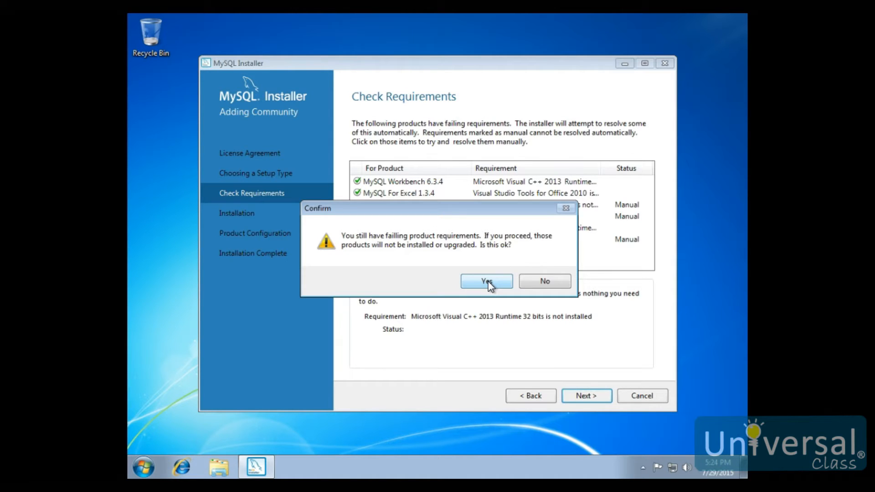
pyautogui.click(486, 282)
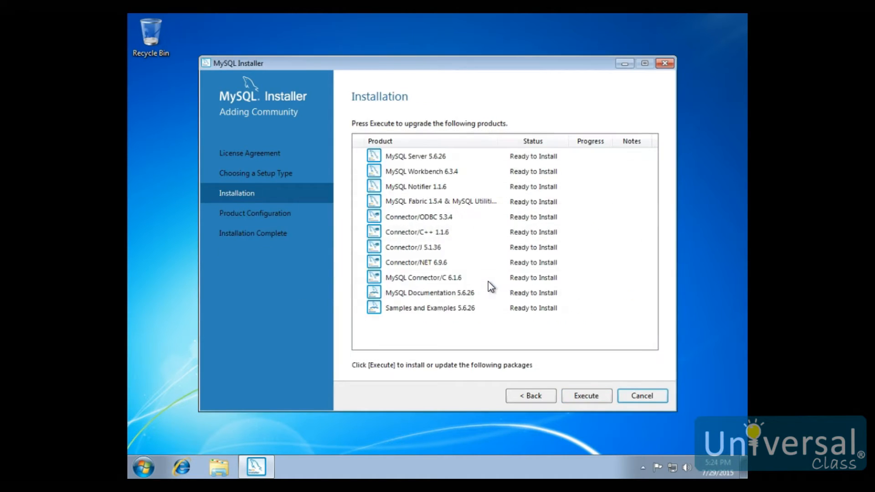
# Step: Install the listed MySQL products and continue to the Type and Networking settings of MySQL Server 5.6.26
pyautogui.click(508, 290)
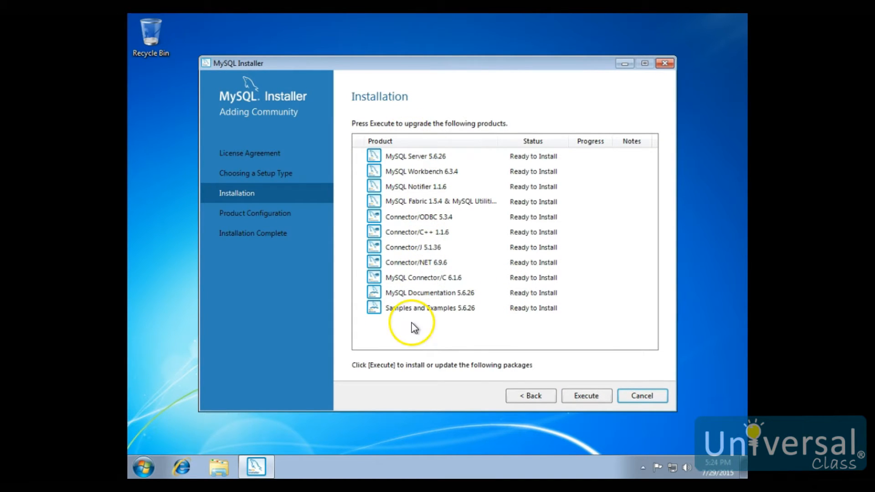
pyautogui.click(589, 398)
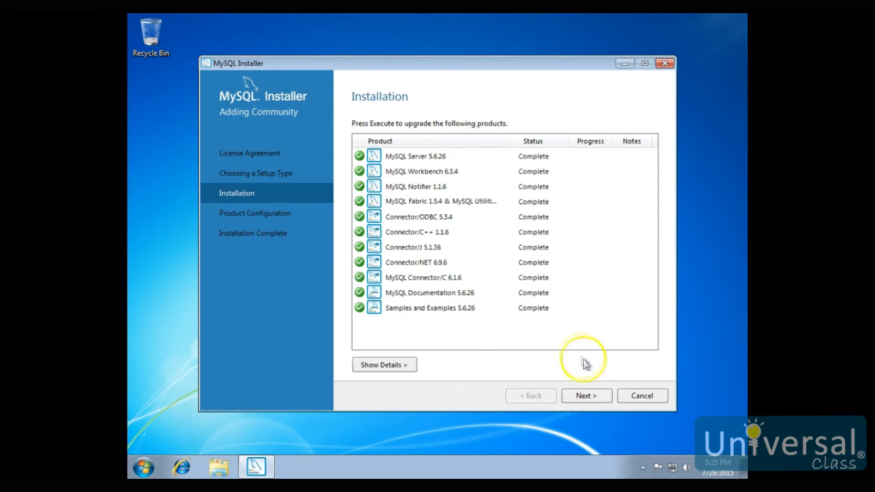
pyautogui.click(592, 397)
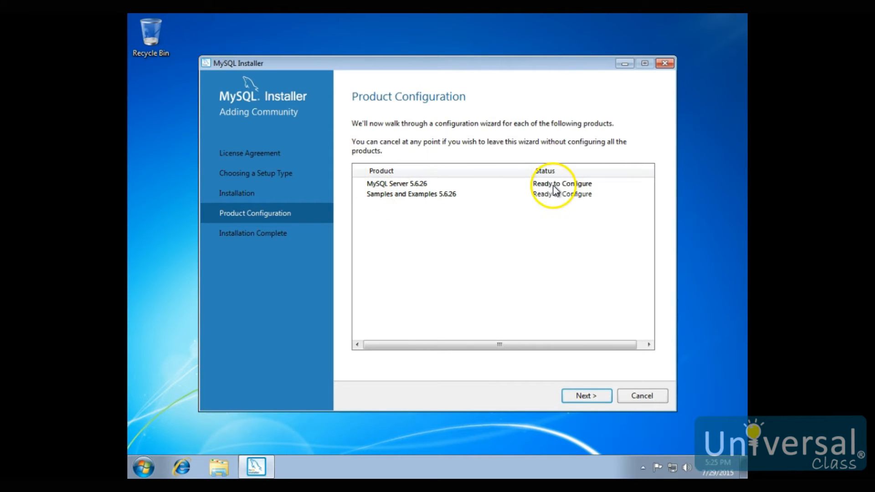
pyautogui.click(586, 396)
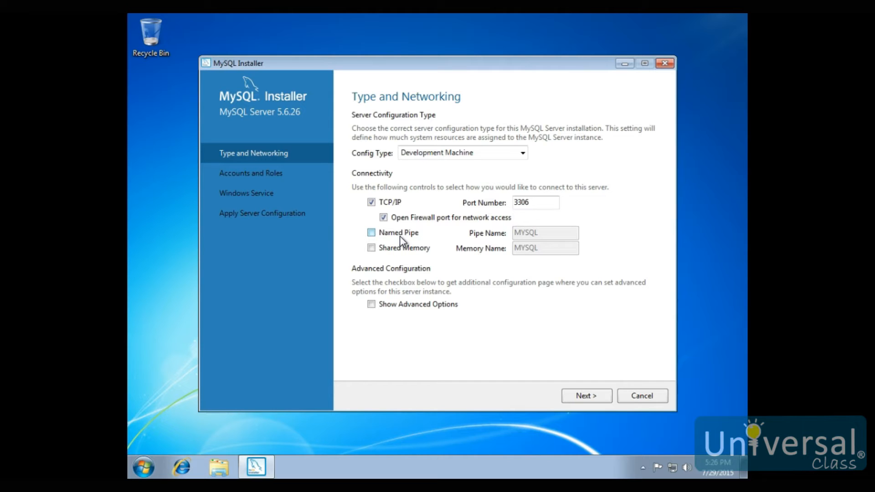
# Step: Accept the Type and Networking settings, then enter and repeat the MySQL root account password and continue
pyautogui.click(396, 249)
pyautogui.click(588, 396)
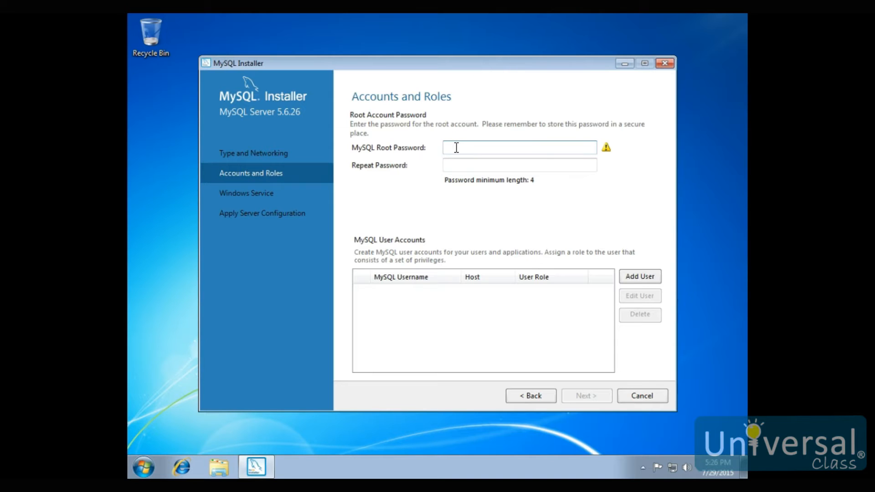
pyautogui.write('123456')
pyautogui.press('Tab')
pyautogui.write('123456')
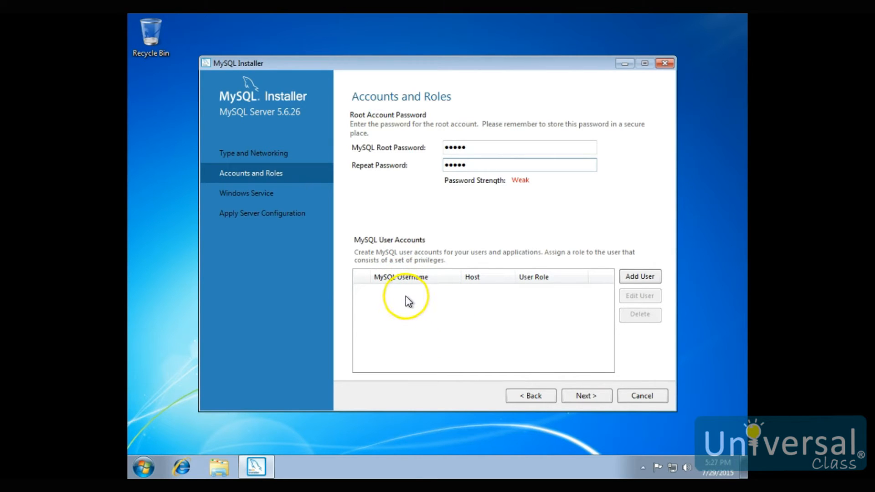
pyautogui.click(587, 396)
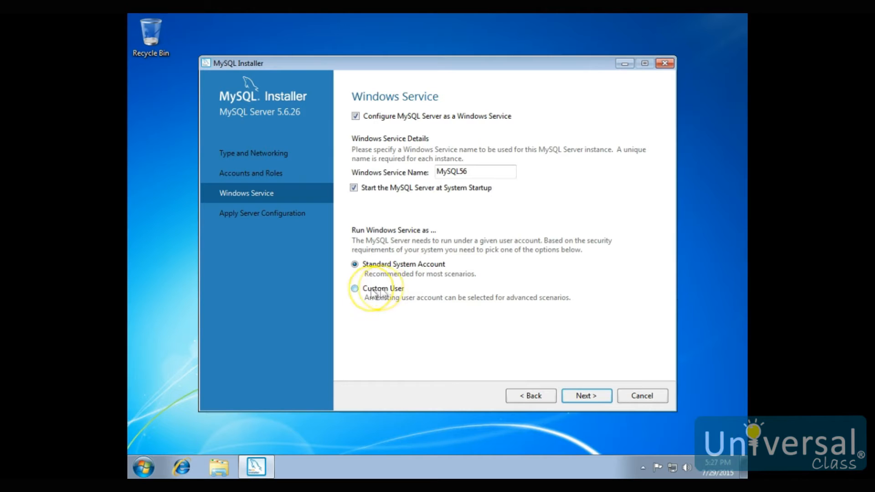
# Step: Accept the Windows service settings, then execute and finish the MySQL Server 5.6.26 configuration
pyautogui.click(585, 396)
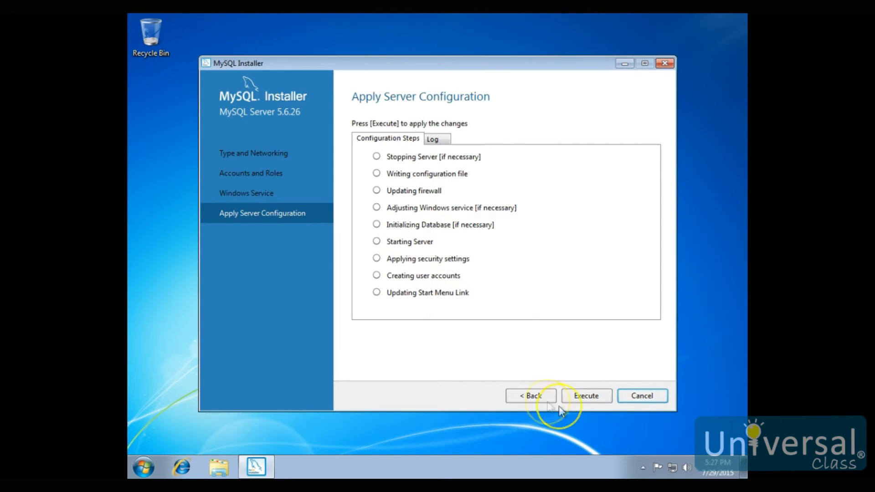
pyautogui.click(583, 396)
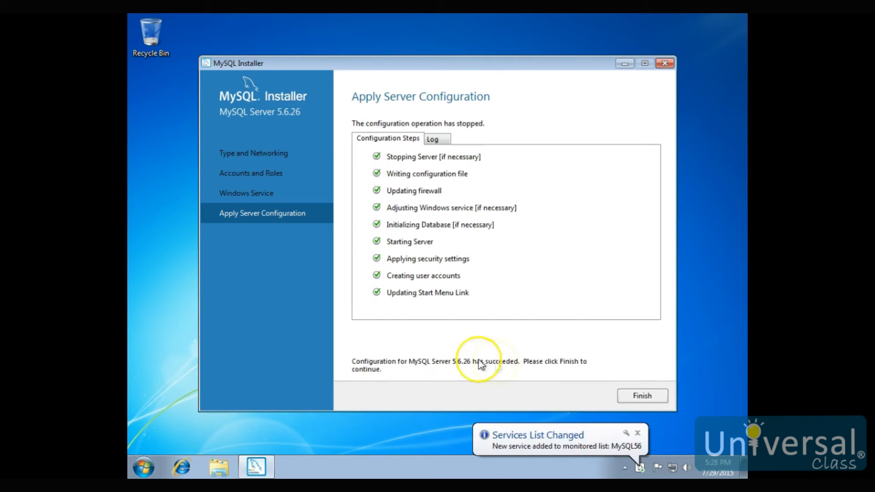
pyautogui.click(655, 401)
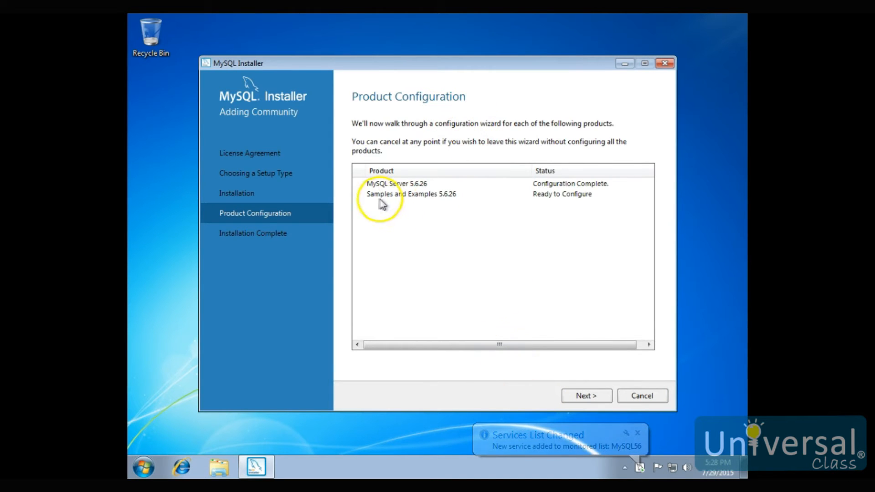
# Step: Check the root connection for Samples and Examples 5.6.26, then execute and finish its configuration
pyautogui.click(586, 396)
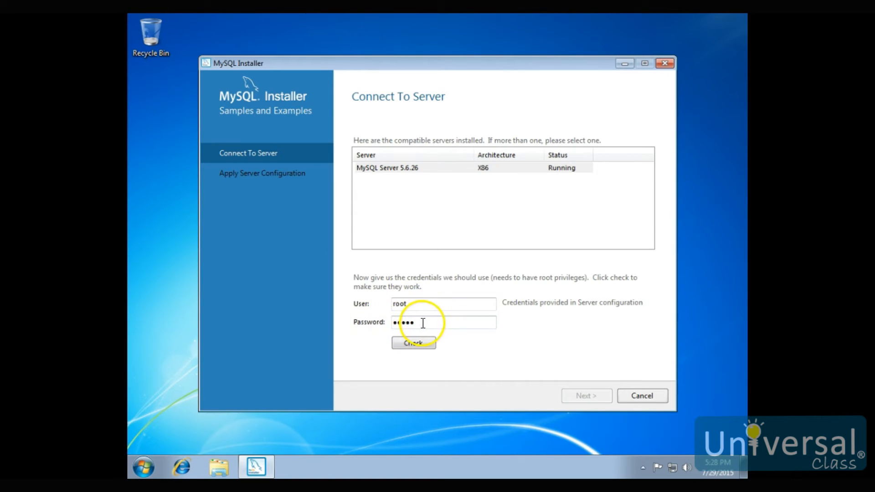
pyautogui.click(416, 344)
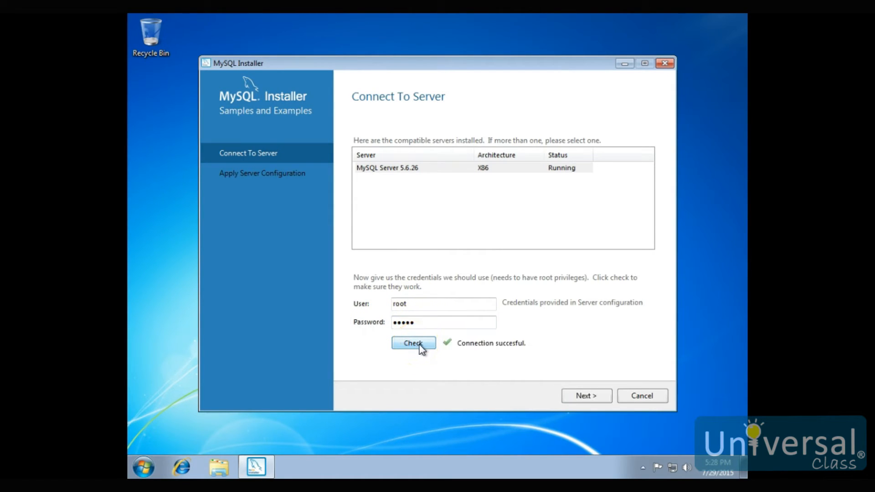
pyautogui.click(583, 398)
pyautogui.click(584, 397)
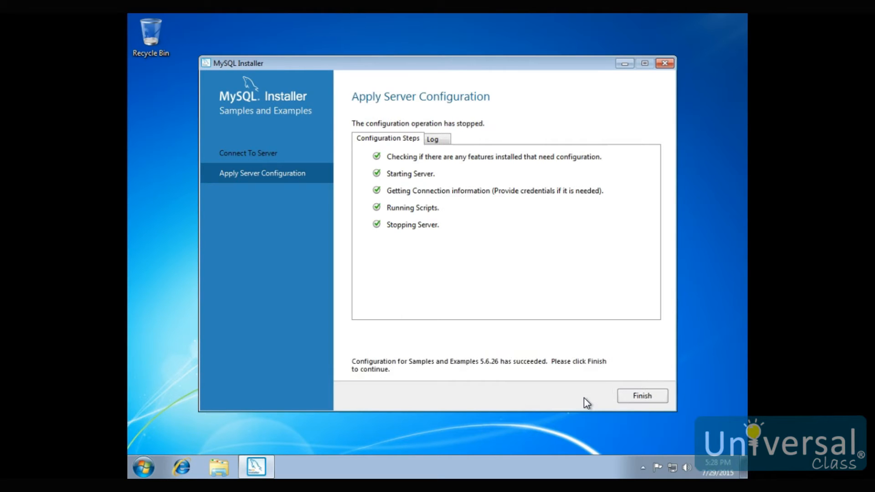
pyautogui.click(641, 399)
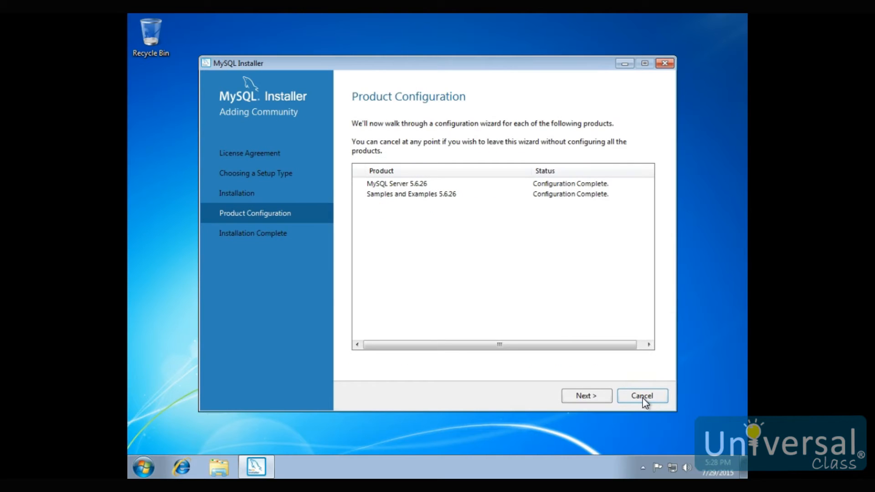
# Step: Complete the installation with MySQL Workbench set to start after setup, and maximize the Workbench window
pyautogui.click(592, 395)
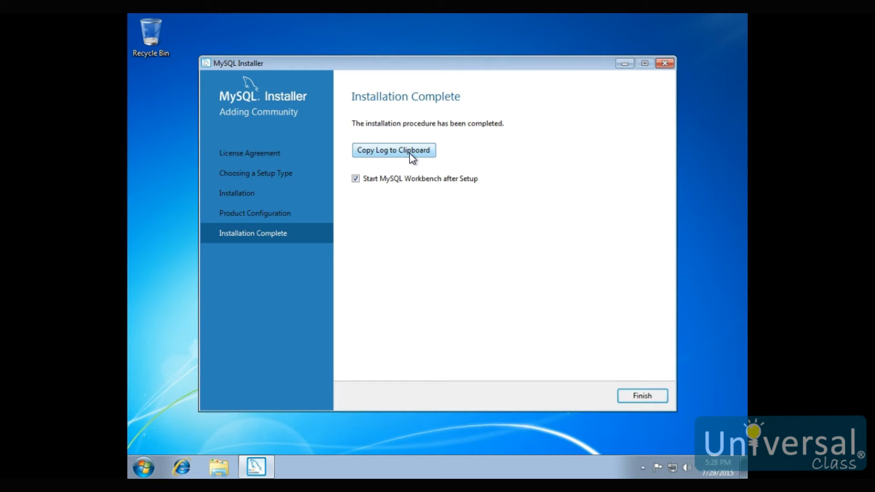
pyautogui.click(398, 183)
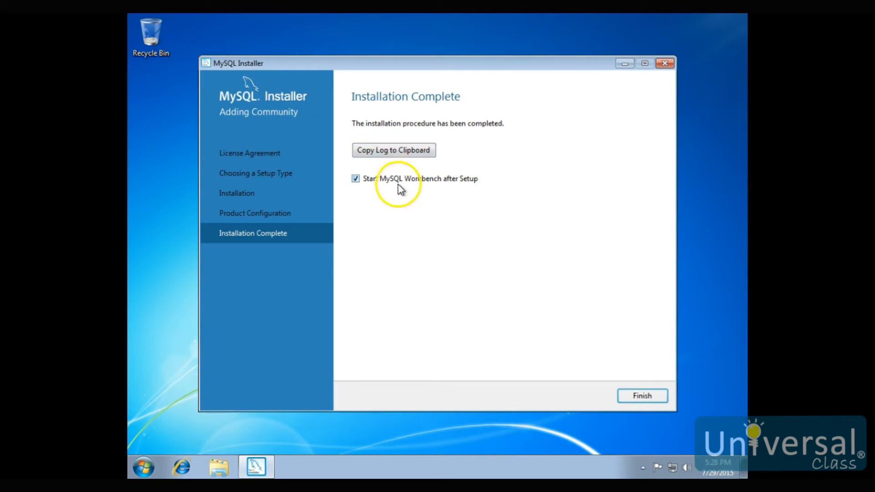
pyautogui.click(644, 396)
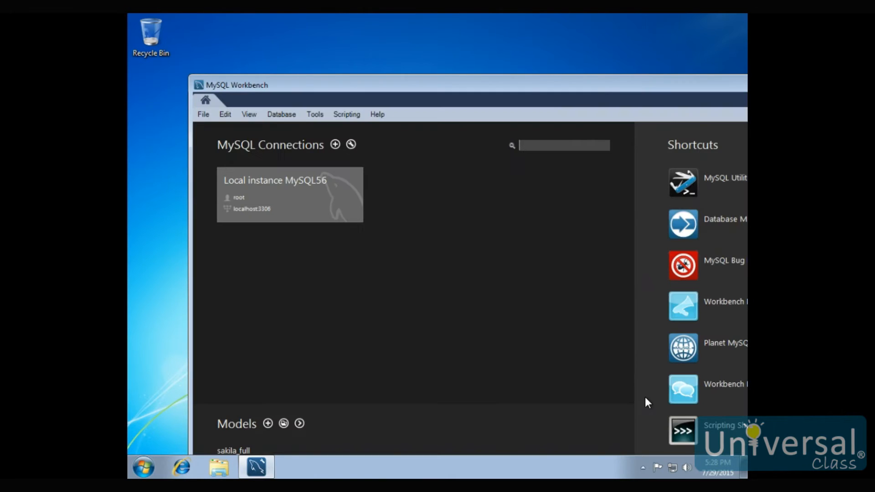
pyautogui.click(598, 114)
pyautogui.doubleClick(596, 84)
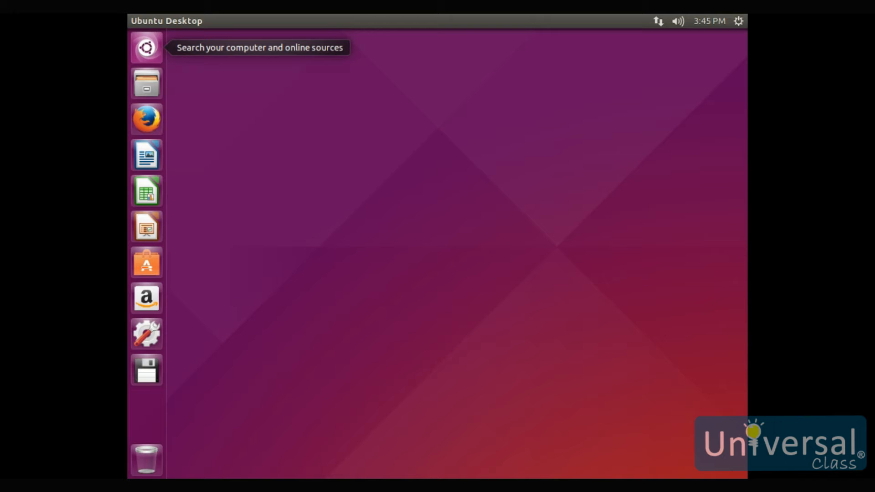
pyautogui.click(141, 121)
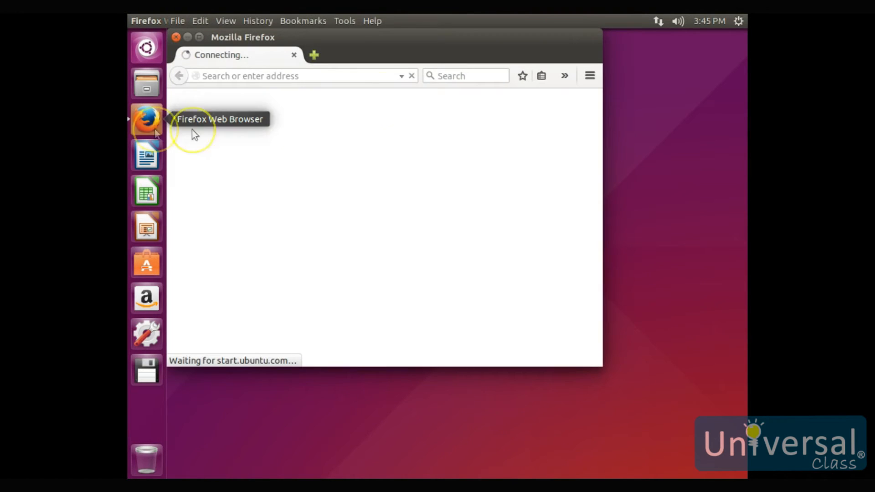
pyautogui.click(345, 80)
pyautogui.write('ww')
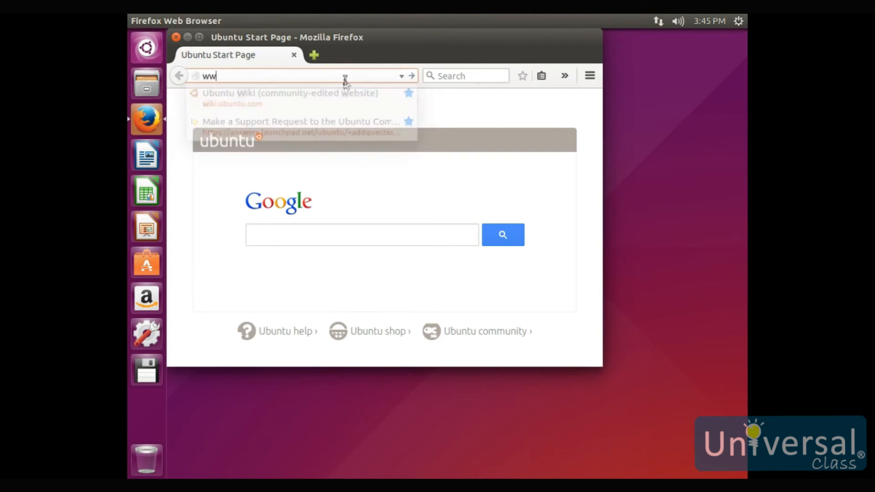
pyautogui.write('w.mysql.com')
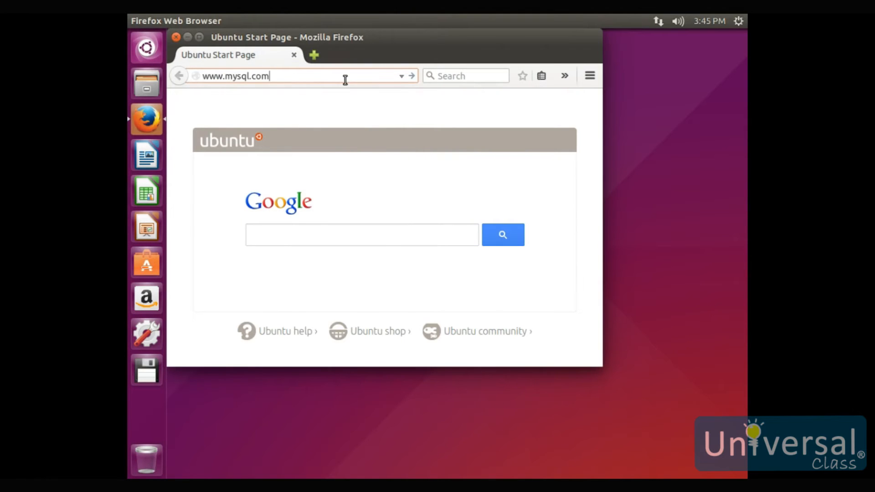
pyautogui.press('Return')
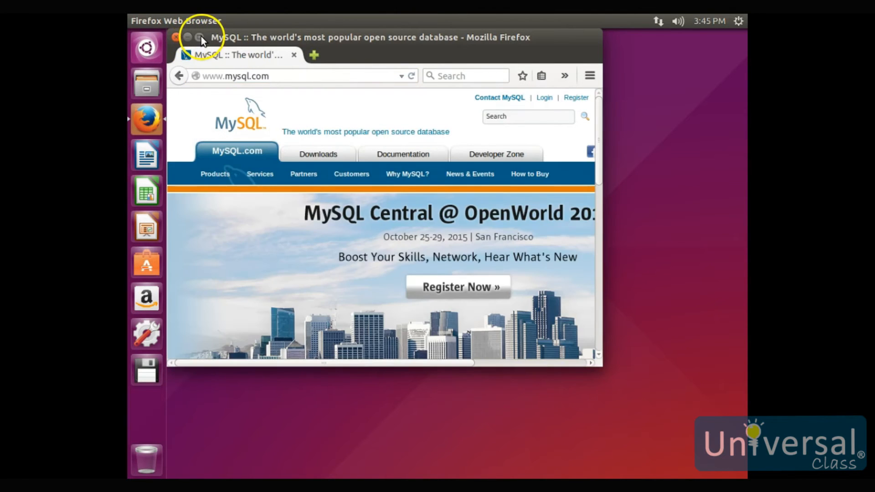
pyautogui.click(200, 36)
# Step: Go to the MySQL downloads and open the MySQL Community Server download page
pyautogui.click(312, 135)
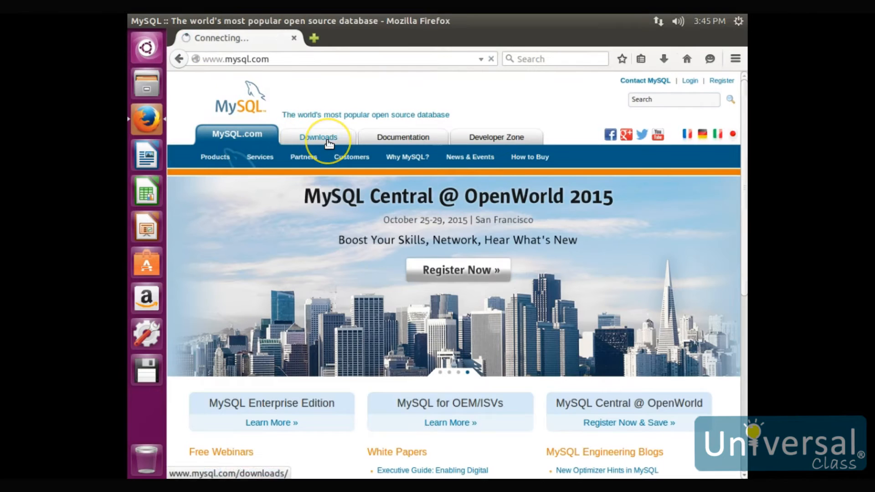
pyautogui.scroll(-10, 458, 263)
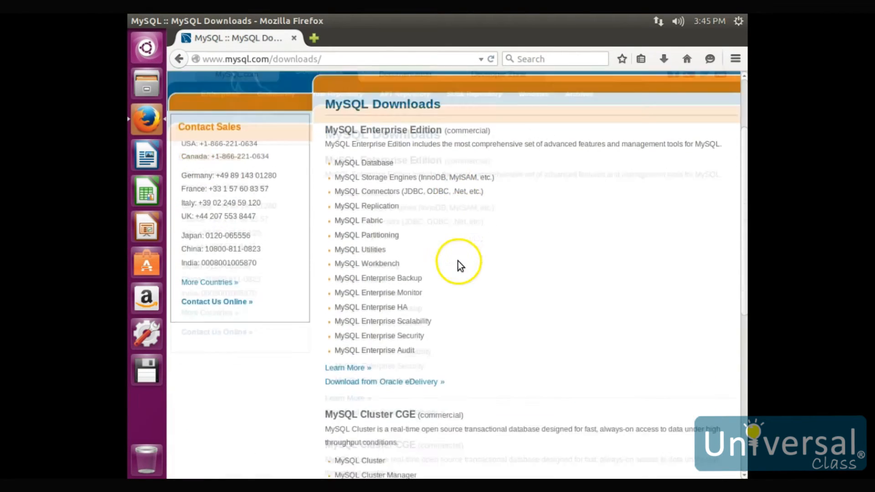
pyautogui.click(389, 351)
pyautogui.click(400, 236)
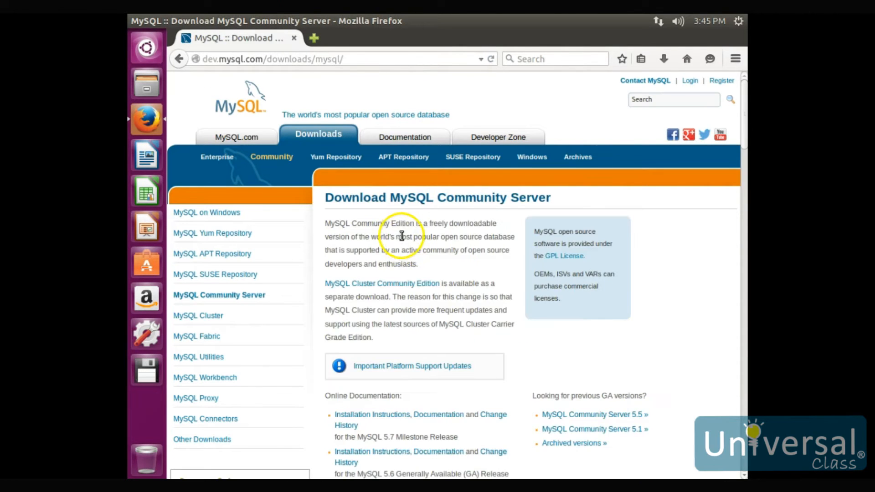
# Step: Examine the Linux - Generic packages of MySQL Community Server 5.6.26 and the platforms offered for download
pyautogui.scroll(-6, 413, 250)
pyautogui.scroll(-5, 413, 255)
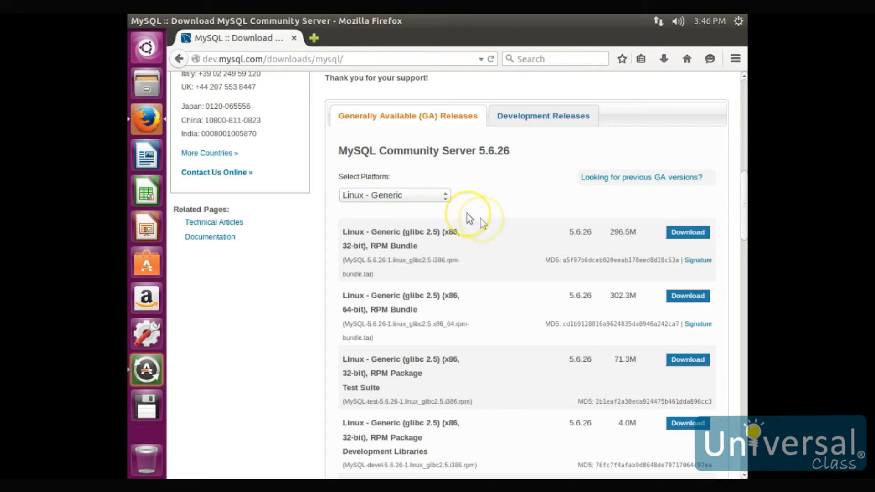
pyautogui.scroll(-3, 469, 274)
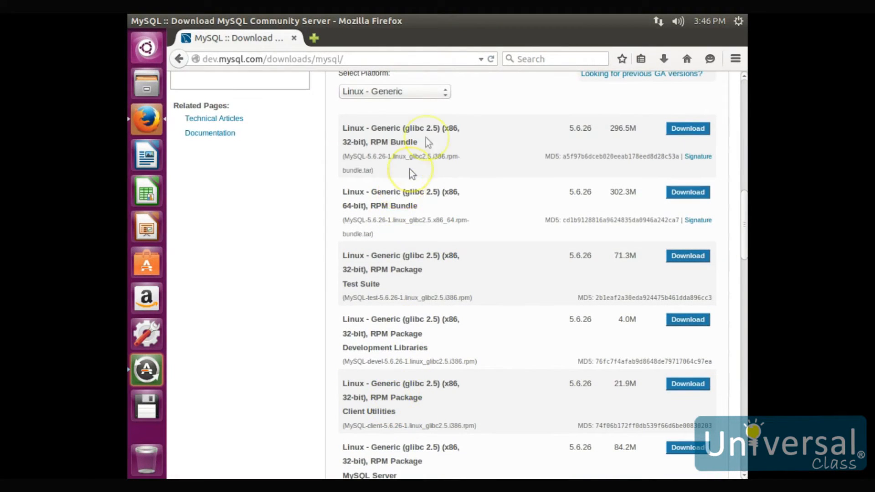
pyautogui.click(446, 93)
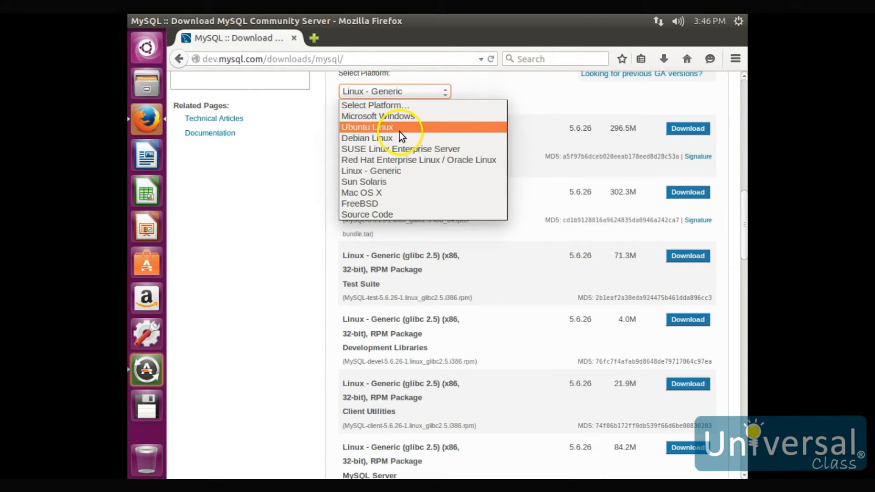
pyautogui.click(311, 209)
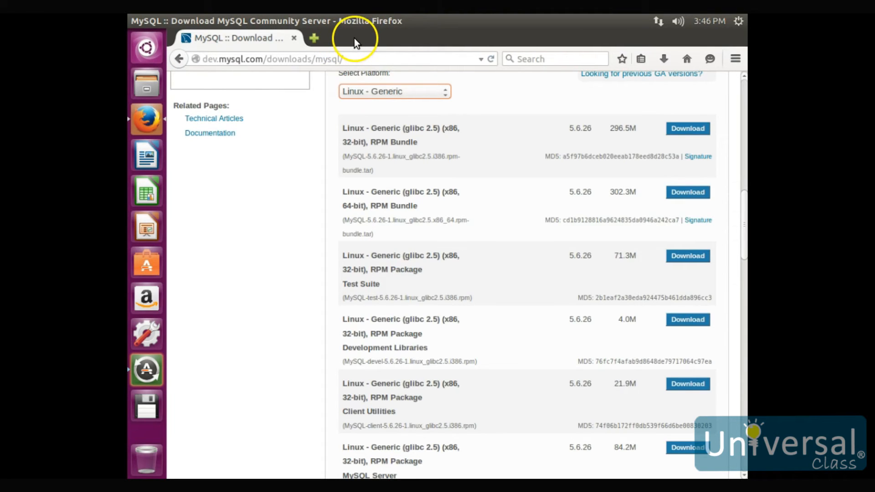
# Step: Switch to Ubuntu Software Center, search for "mysql" and open the details of MySQL Server
pyautogui.click(145, 262)
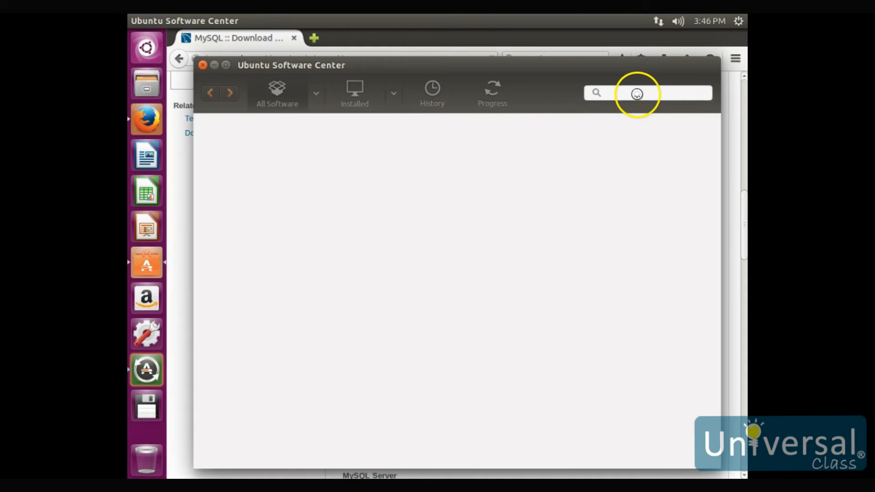
pyautogui.write('mysql')
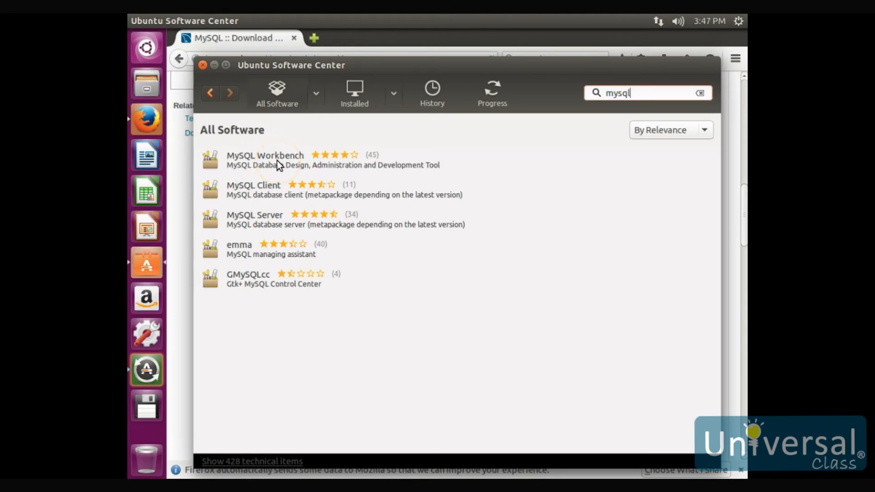
pyautogui.click(277, 221)
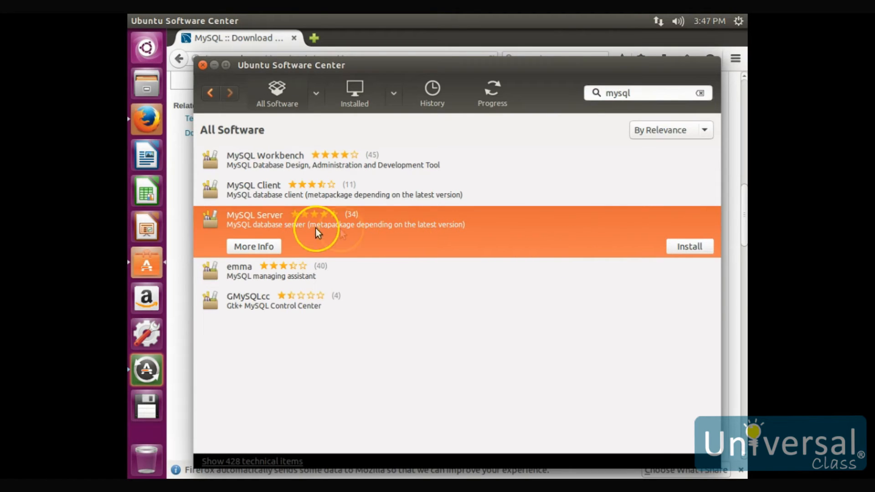
pyautogui.click(254, 248)
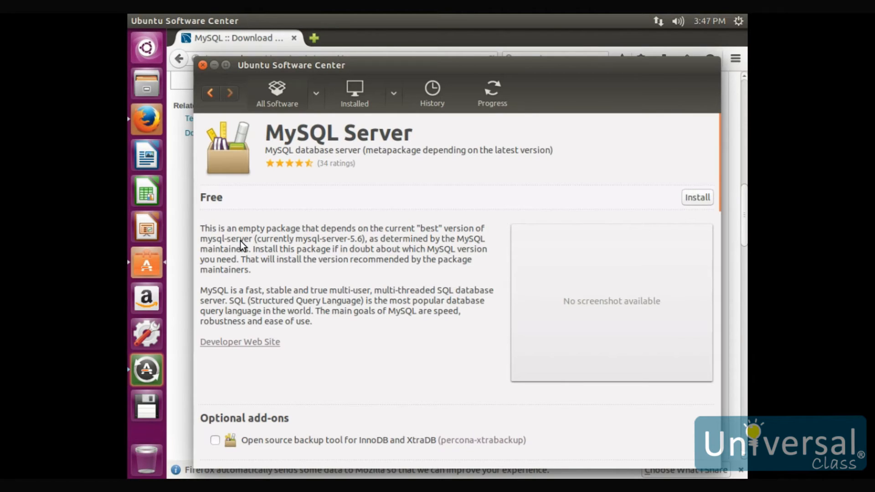
# Step: Install the MySQL Server package, authenticating with the account password
pyautogui.click(697, 198)
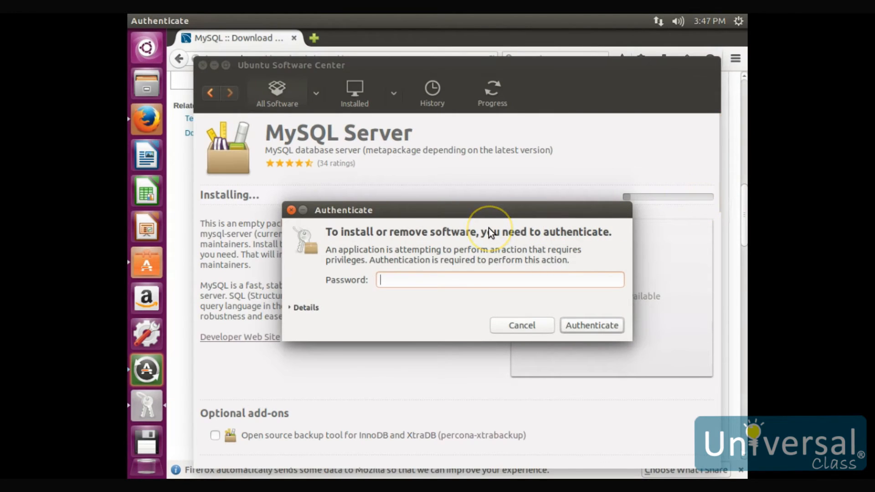
pyautogui.write('********')
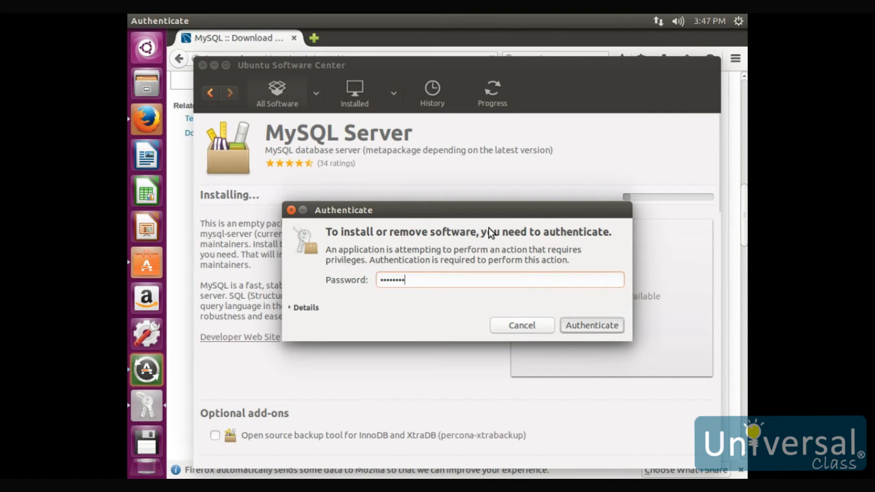
pyautogui.press('Return')
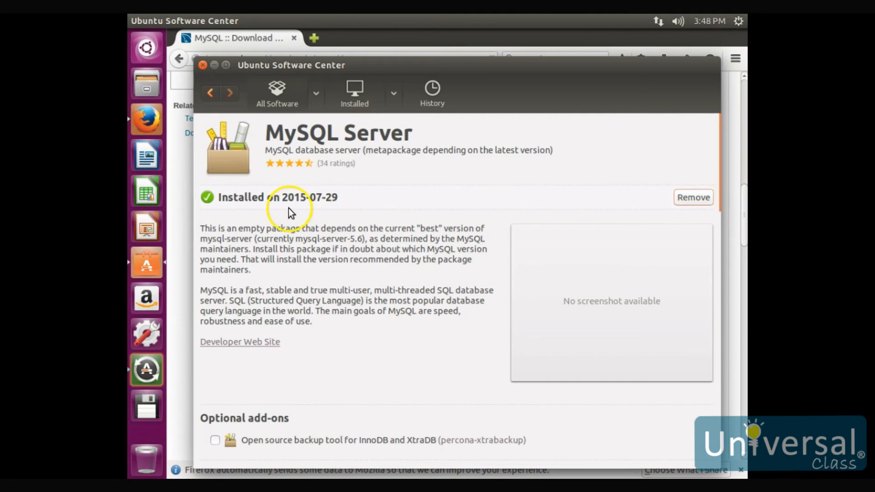
# Step: Return to the mysql search results and install MySQL Workbench
pyautogui.click(207, 93)
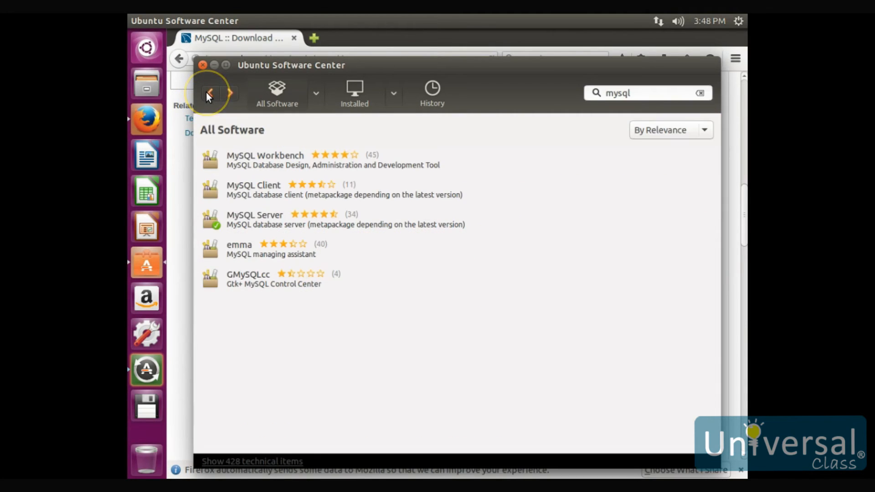
pyautogui.click(260, 157)
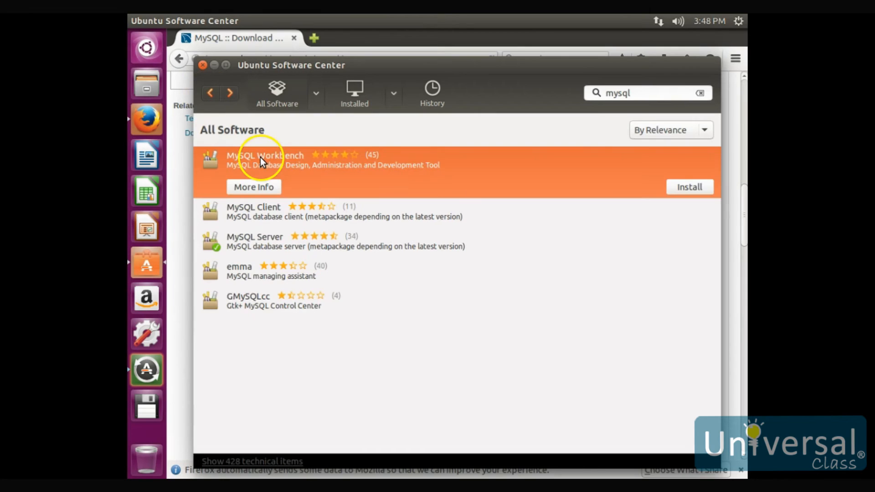
pyautogui.click(696, 191)
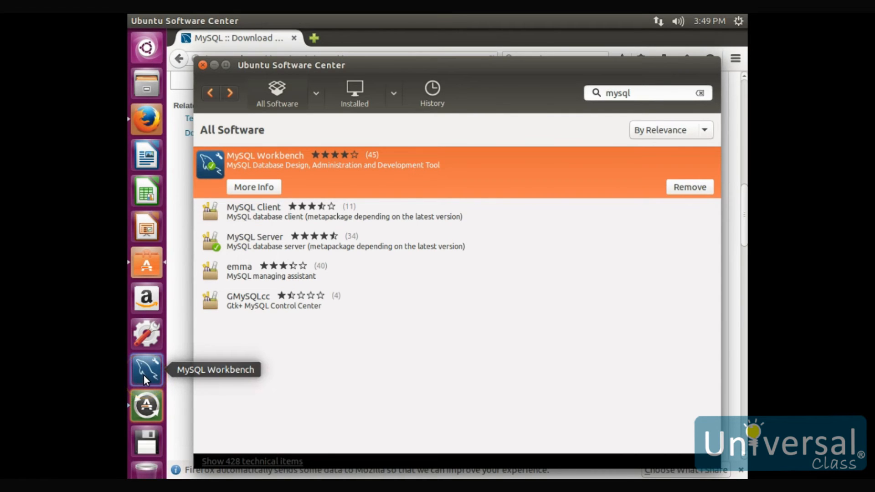
# Step: Close Ubuntu Software Center and launch MySQL Workbench
pyautogui.click(203, 65)
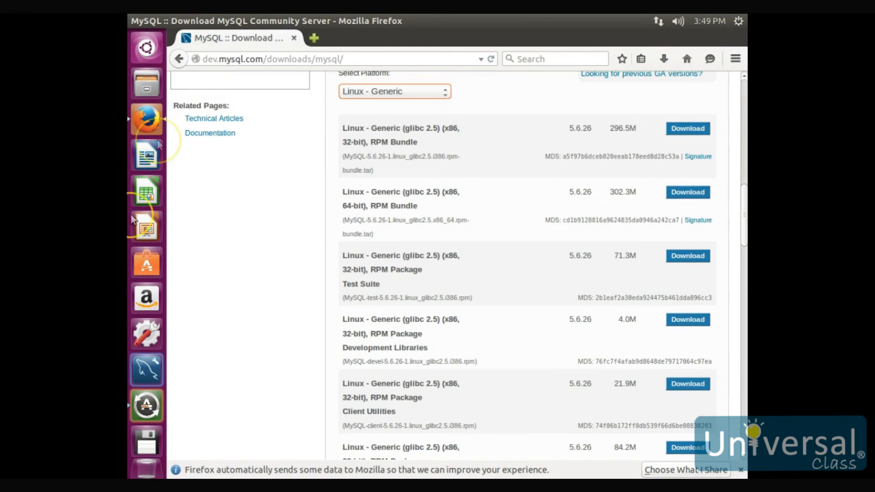
pyautogui.click(146, 375)
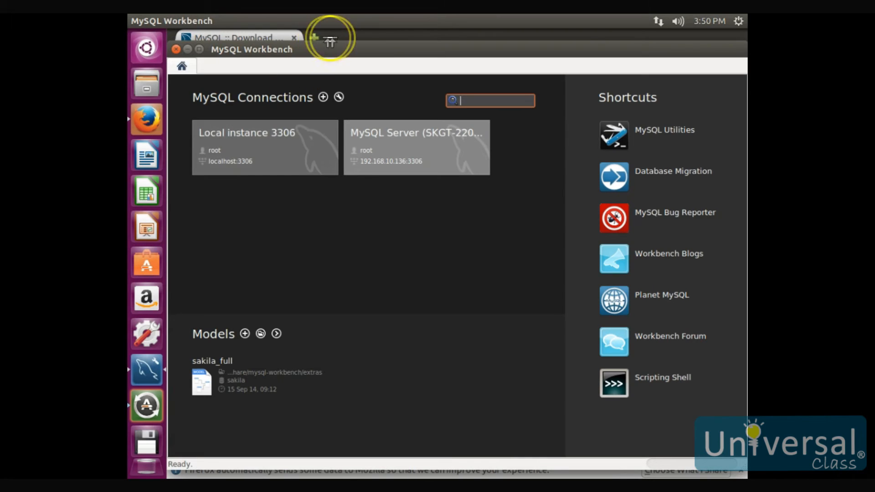
# Step: Switch to Firefox and go to google.com
pyautogui.click(363, 33)
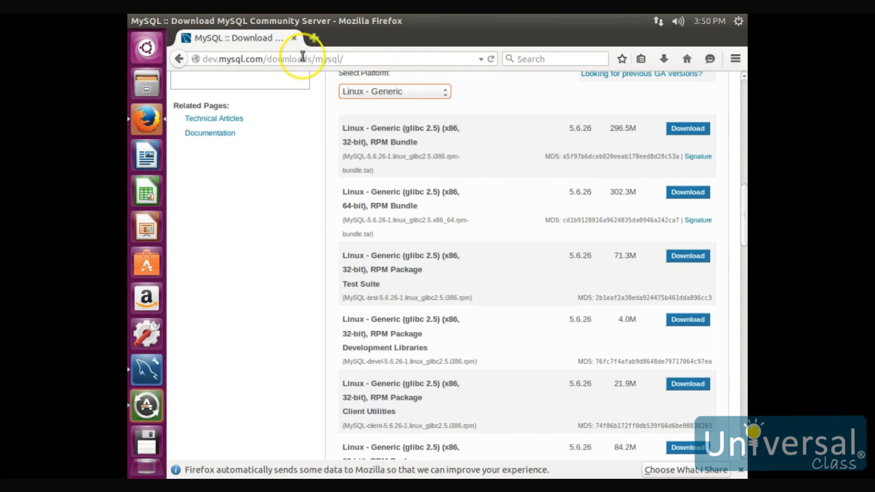
pyautogui.click(379, 61)
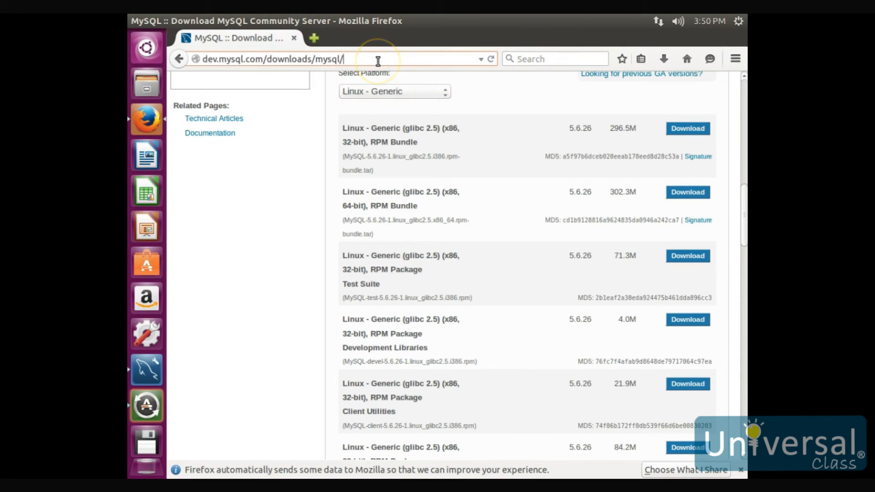
pyautogui.hotkey('ctrl', 'a')
pyautogui.write('google.com')
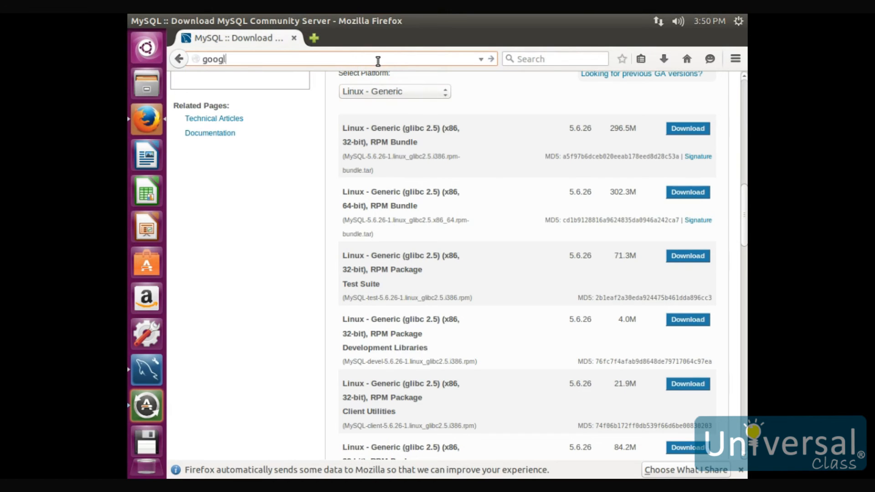
pyautogui.press('Return')
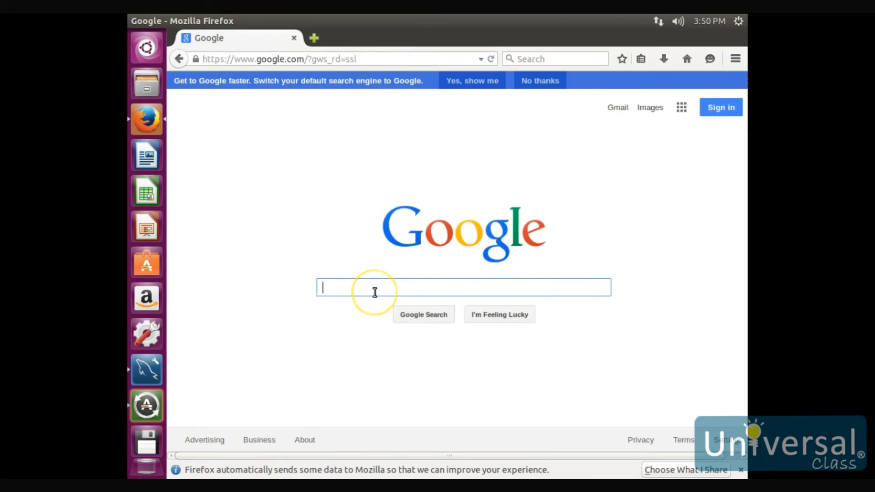
# Step: Search Google for "install mysql linux" and open the first result, "2.5 Installing MySQL on Linux"
pyautogui.write('install mysql linux')
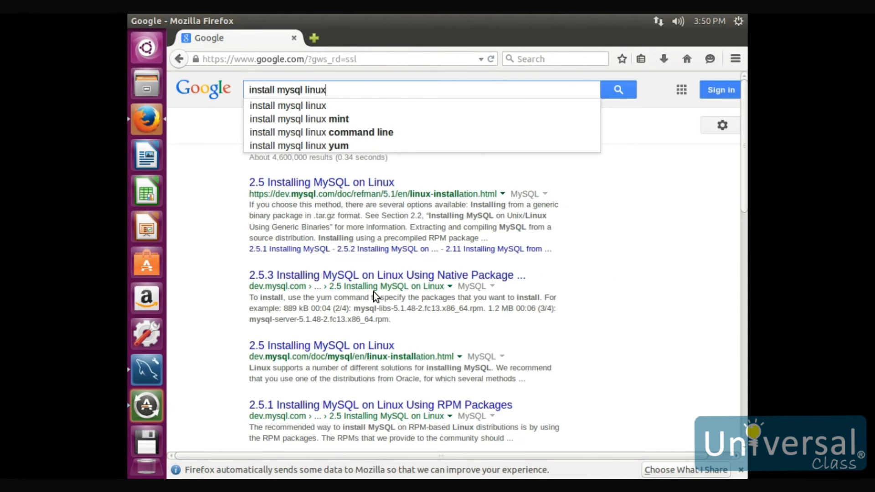
pyautogui.press('Return')
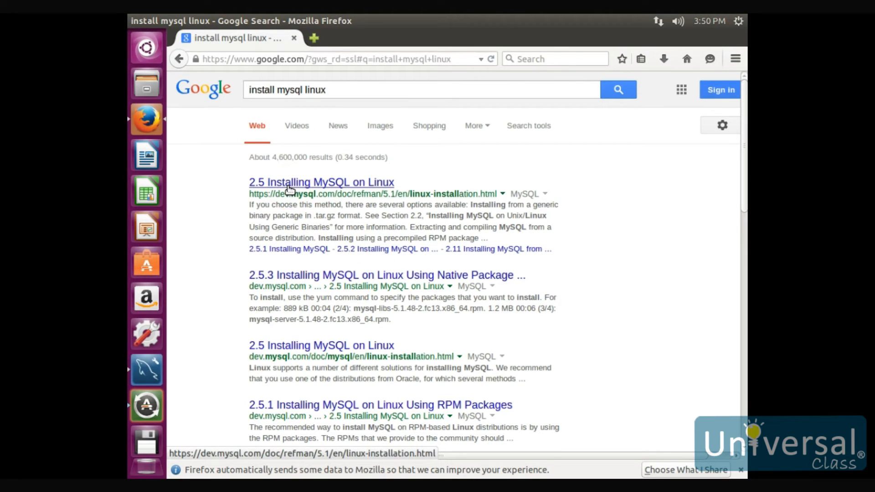
pyautogui.click(333, 185)
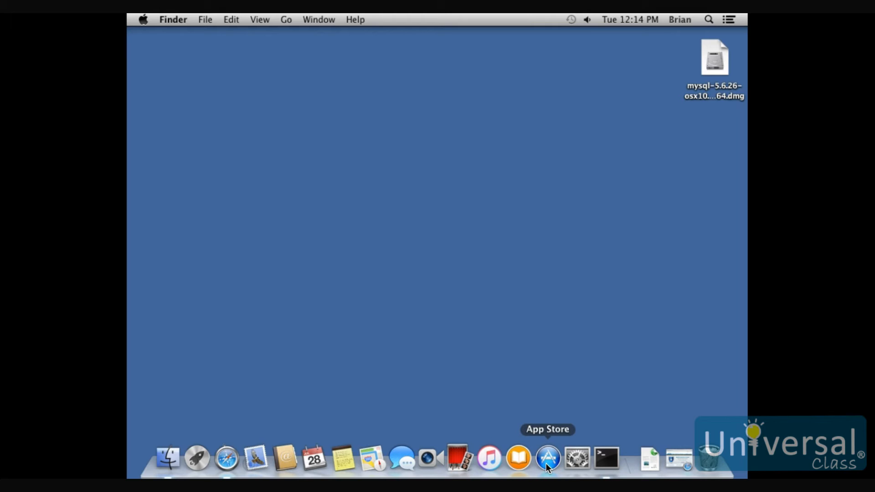
# Step: Switch to Safari, view the Mac OS X packages on the MySQL Community Server download page, and quit the browser
pyautogui.click(226, 458)
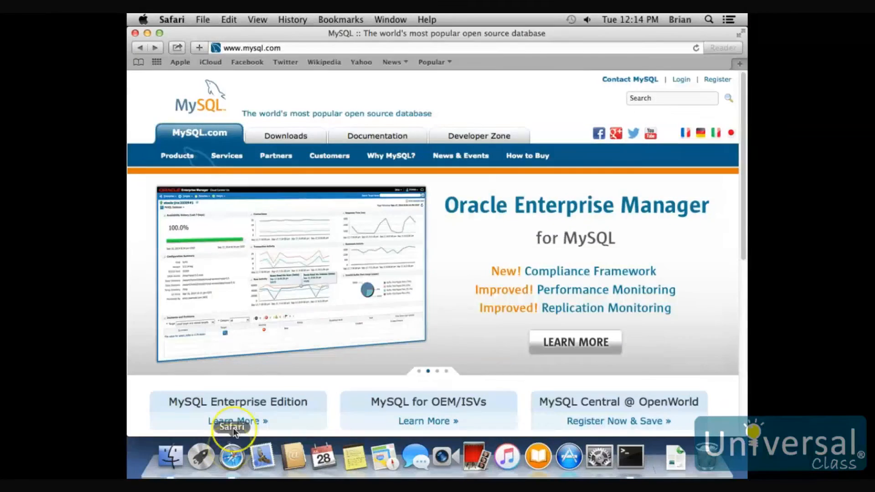
pyautogui.click(283, 136)
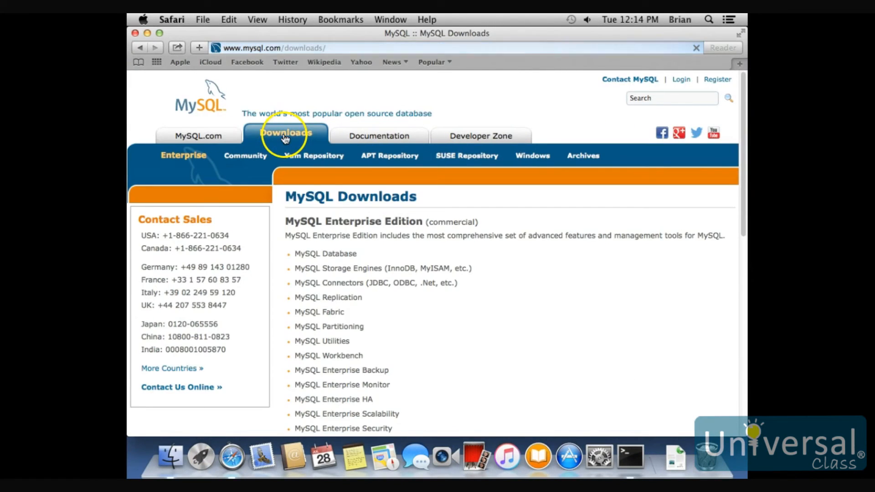
pyautogui.scroll(-10, 392, 337)
pyautogui.click(335, 222)
pyautogui.click(337, 230)
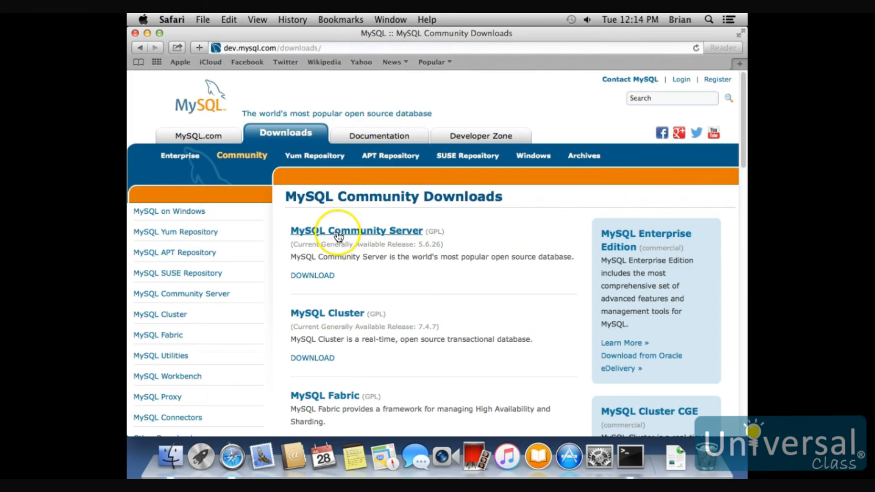
pyautogui.scroll(-10, 346, 239)
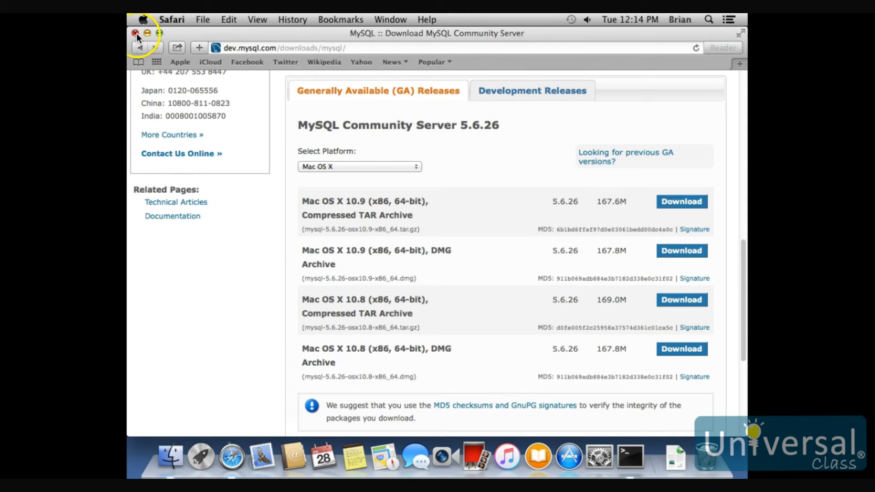
pyautogui.click(173, 21)
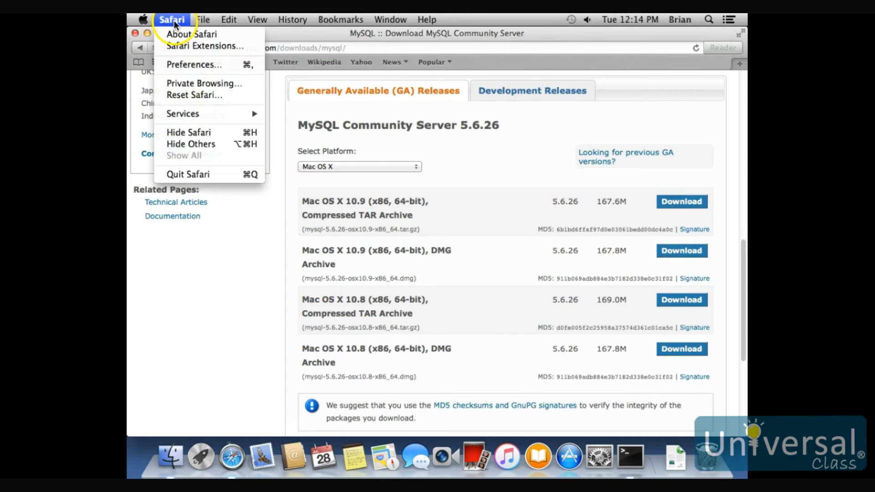
pyautogui.click(209, 174)
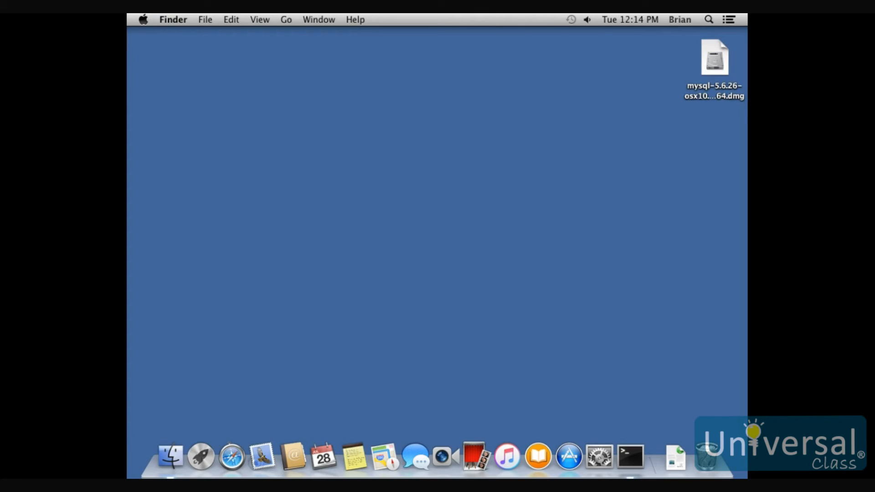
# Step: Mount the MySQL 5.6.26 disk image on the desktop and launch its mysql-5.6.26-osx10.8-x86_64.pkg installer package
pyautogui.click(715, 61)
pyautogui.doubleClick(715, 61)
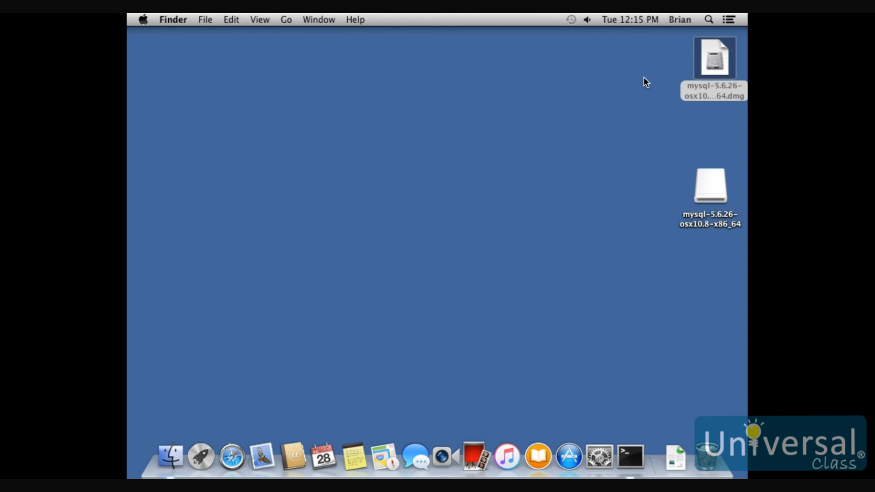
pyautogui.doubleClick(711, 193)
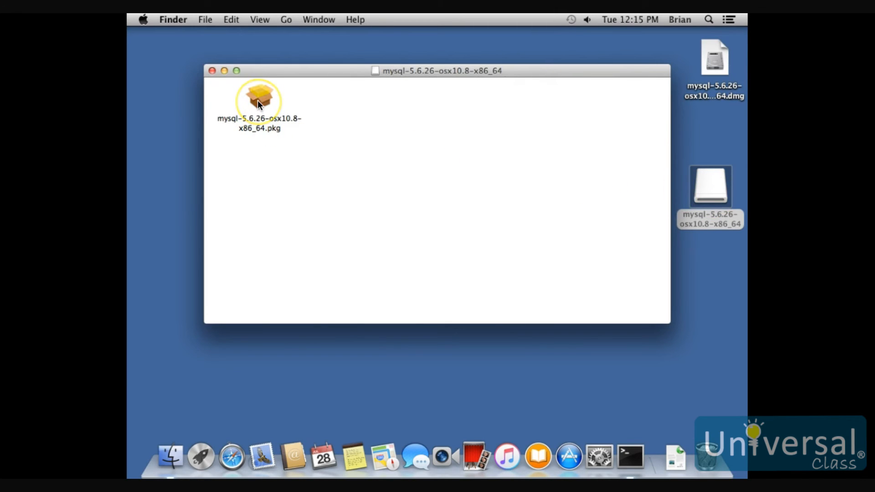
pyautogui.doubleClick(258, 100)
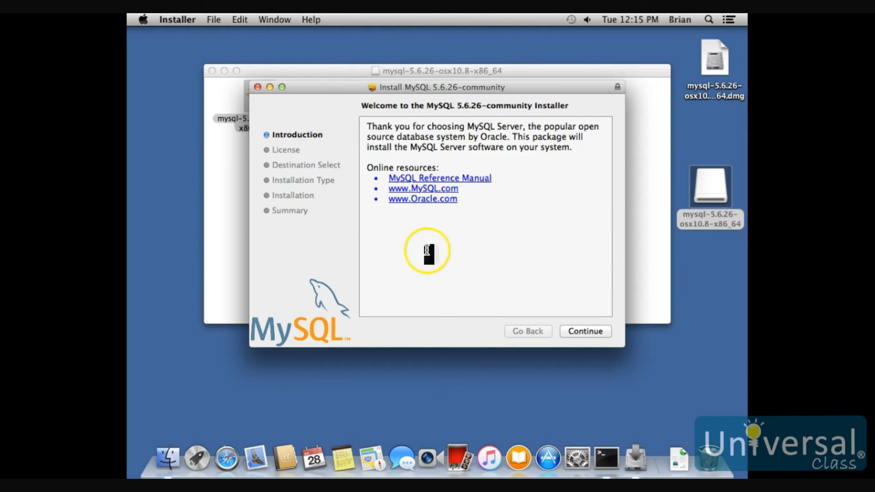
# Step: Proceed past the installer's introduction and agree to the software license agreement
pyautogui.click(588, 332)
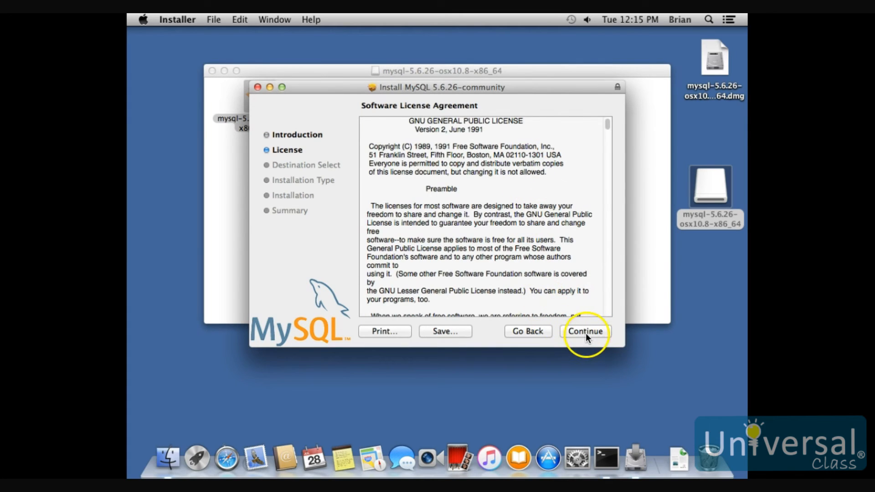
pyautogui.click(585, 331)
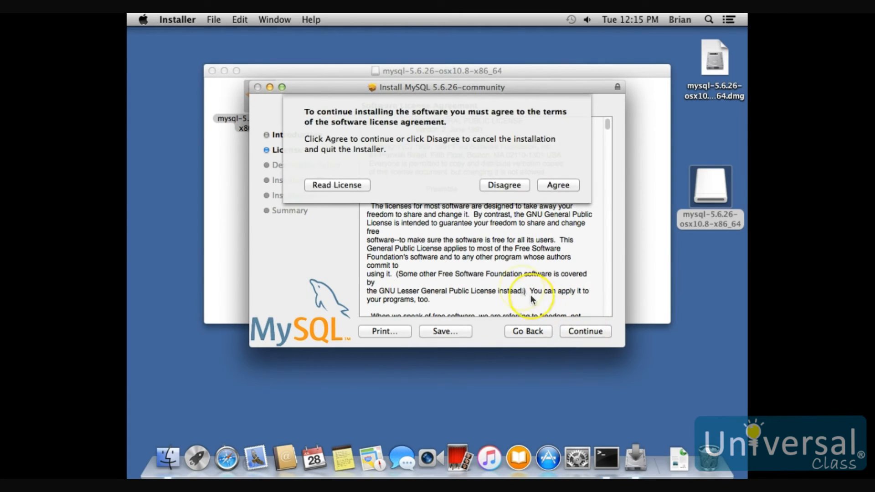
pyautogui.click(566, 184)
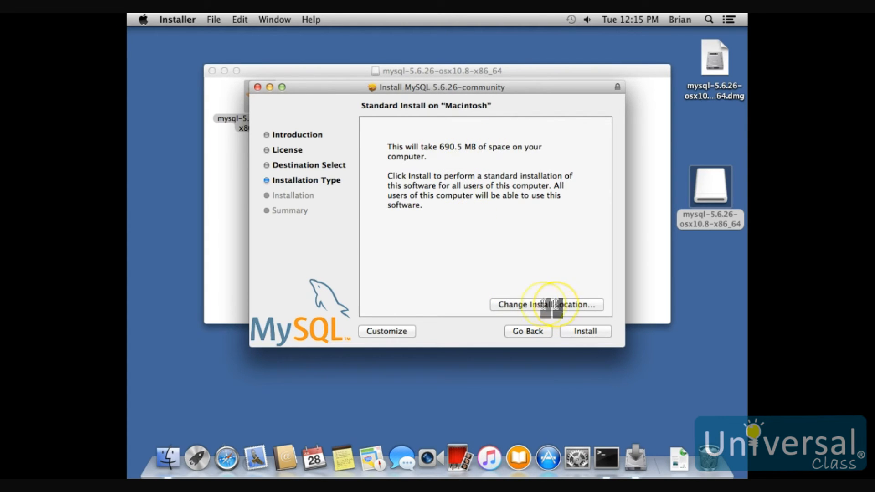
# Step: Run the standard MySQL installation, authenticating with the account password, and close the installer and the disk image window
pyautogui.click(586, 333)
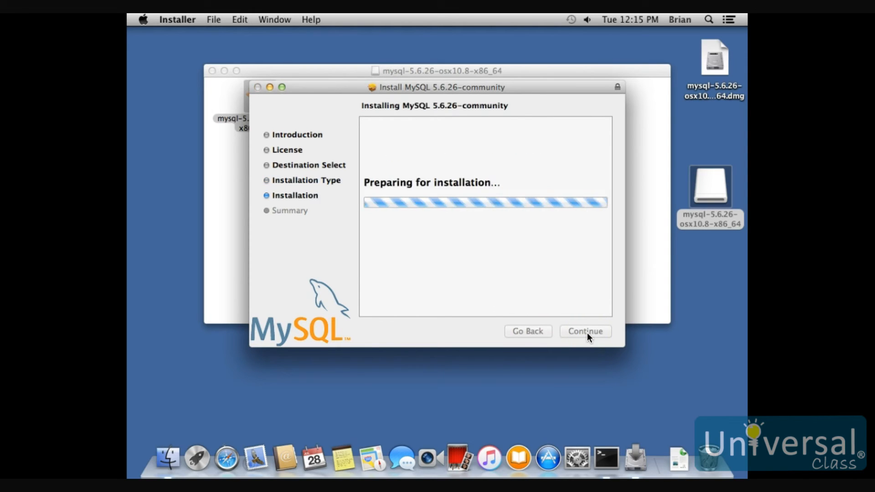
pyautogui.write('••••••')
pyautogui.press('Return')
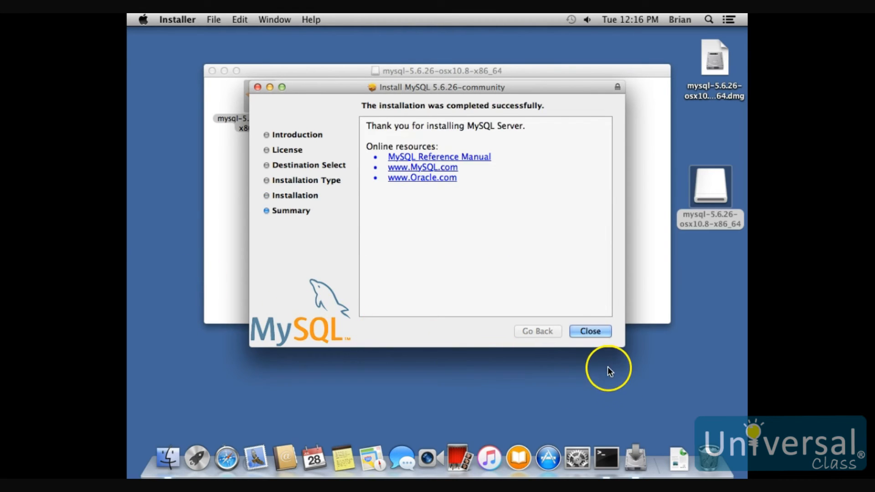
pyautogui.click(591, 330)
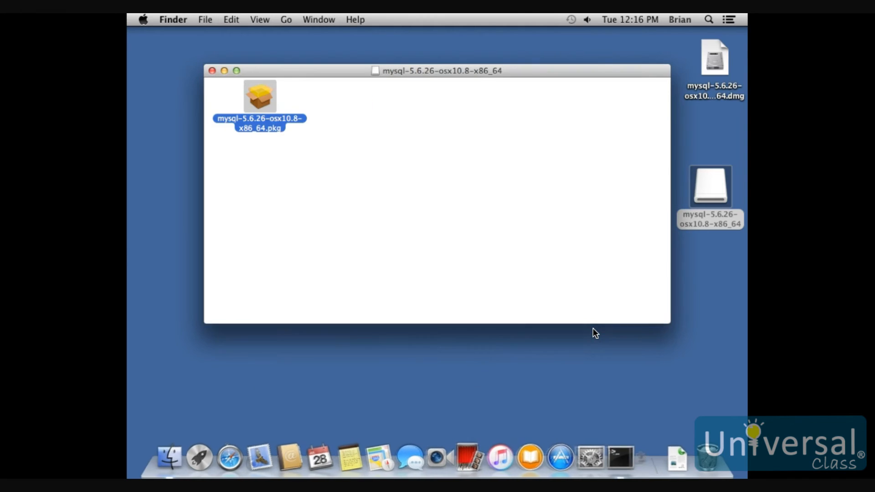
pyautogui.click(211, 71)
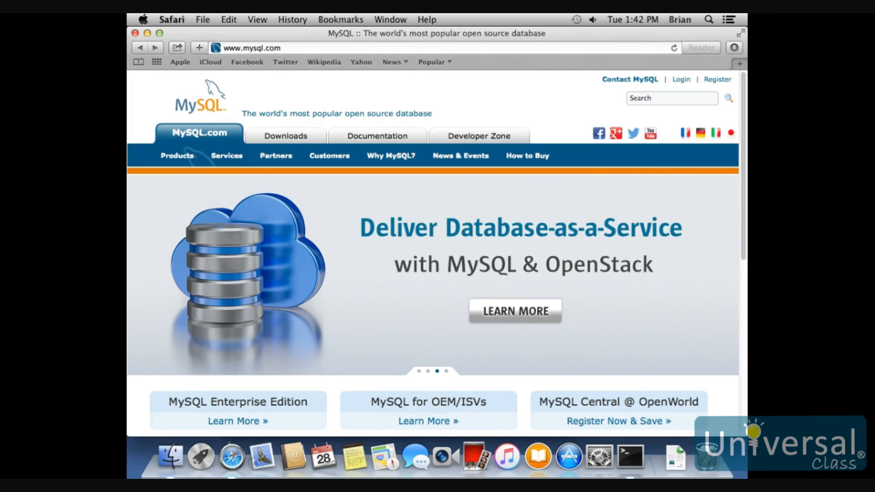
# Step: Open the MySQL Workbench download page from the MySQL Community Downloads in Safari
pyautogui.click(291, 137)
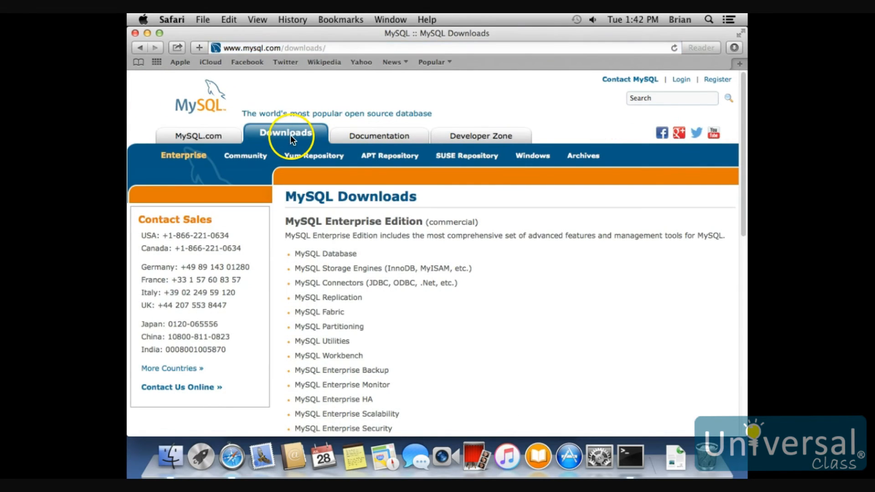
pyautogui.scroll(-10, 444, 245)
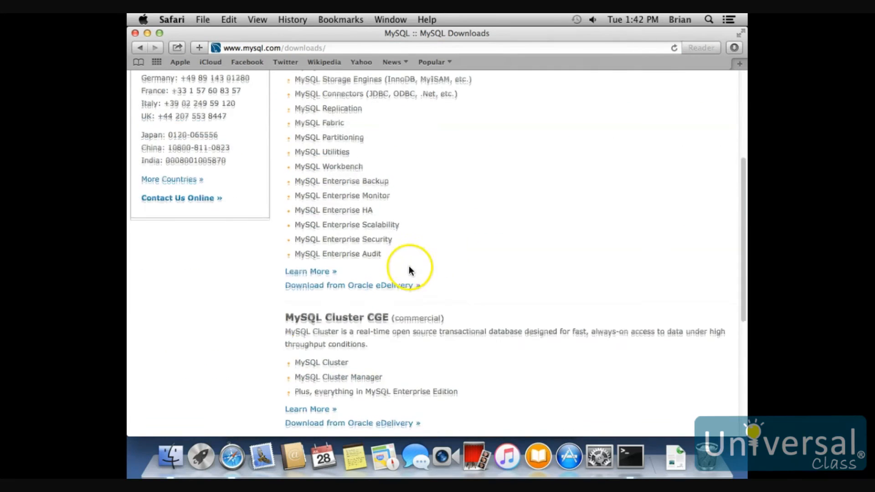
pyautogui.click(371, 323)
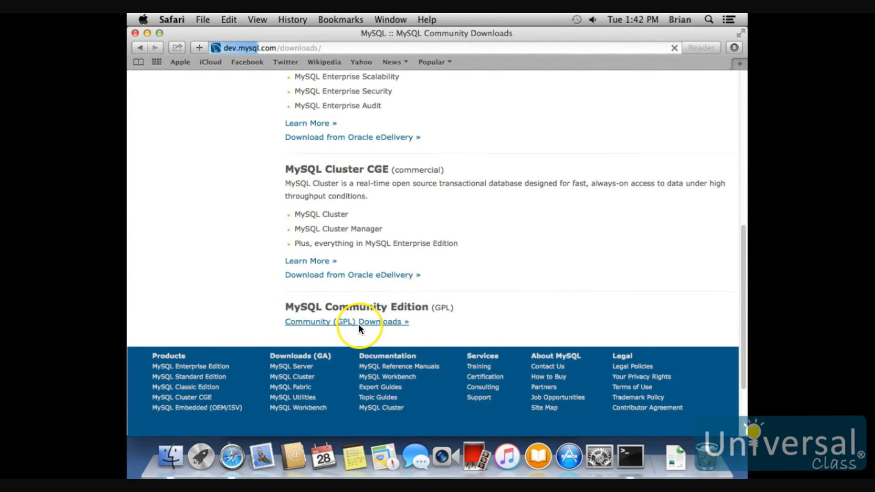
pyautogui.scroll(-5, 381, 273)
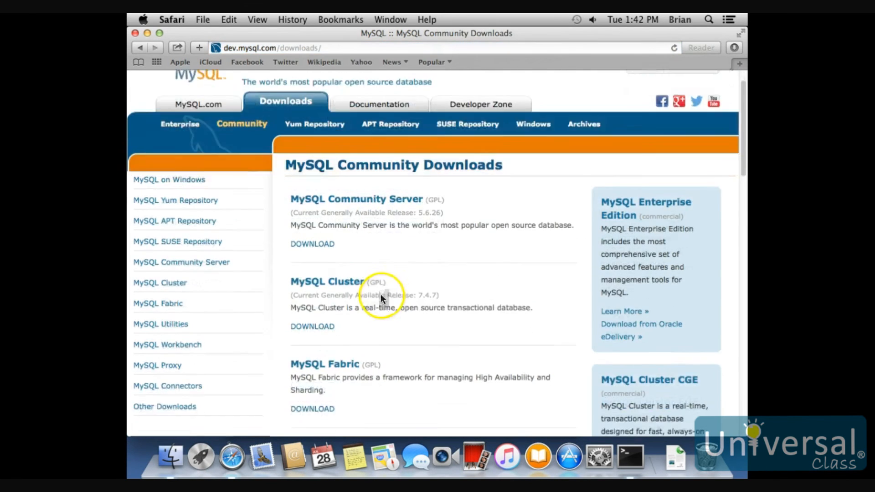
pyautogui.scroll(-1, 373, 301)
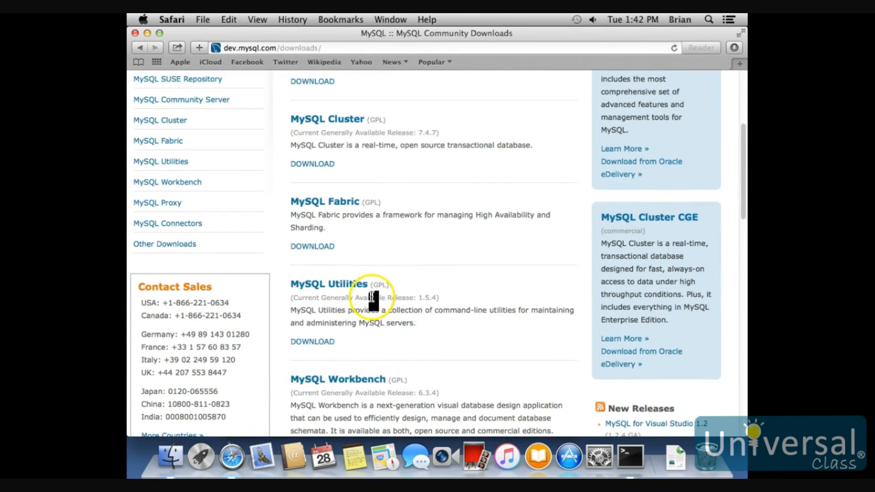
pyautogui.click(355, 386)
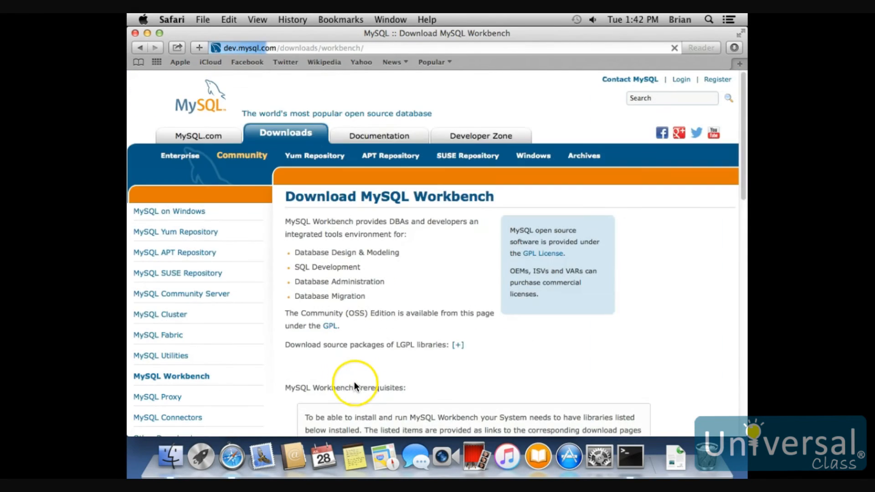
# Step: Download the Mac OS X (x86, 64-bit) DMG Archive of MySQL Workbench 6.3.4 without logging in
pyautogui.scroll(-8, 381, 330)
pyautogui.scroll(-5, 381, 329)
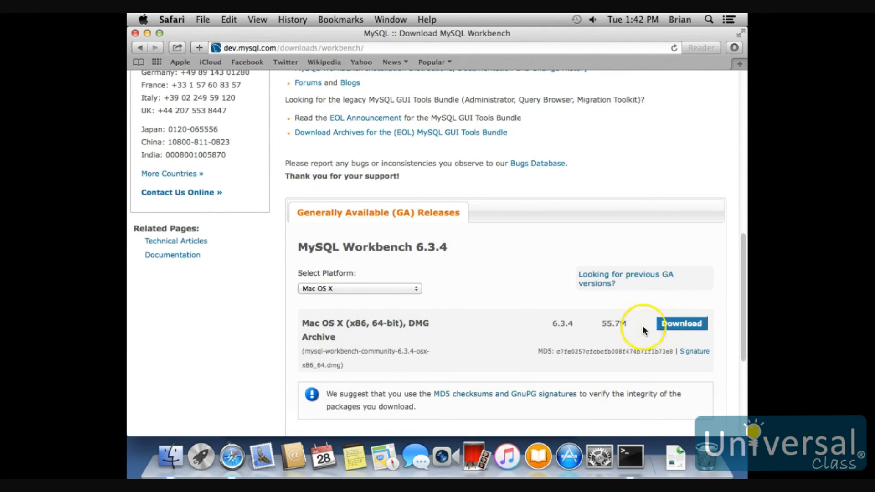
pyautogui.click(681, 329)
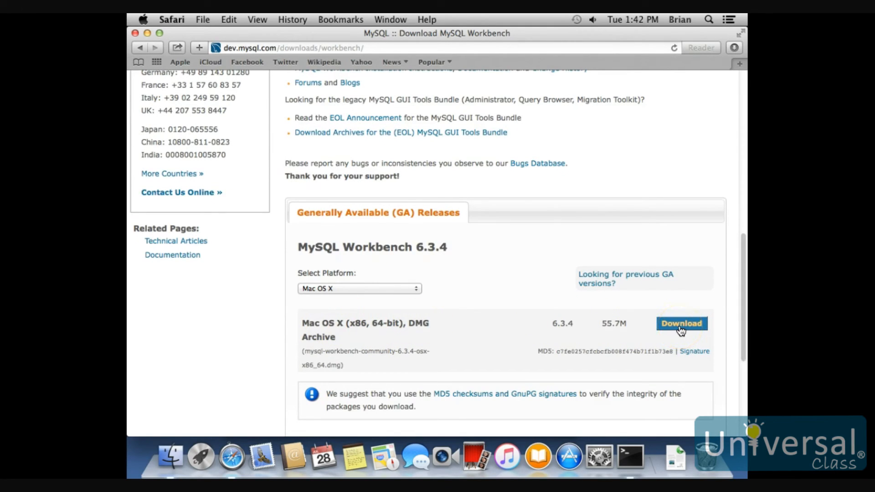
pyautogui.click(175, 293)
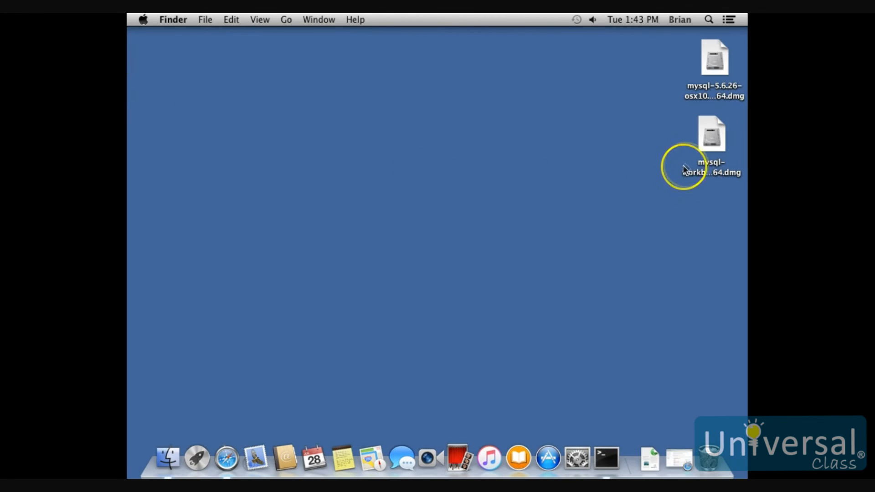
# Step: Open the downloaded MySQL Workbench disk image, copy MySQLWorkbench into the Applications folder, and close the disk image window
pyautogui.doubleClick(711, 136)
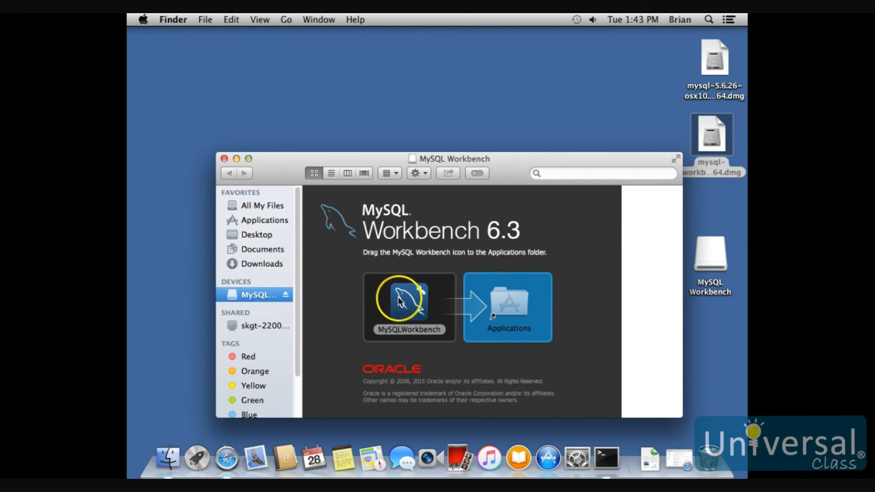
pyautogui.moveTo(406, 307); pyautogui.dragTo(525, 311)
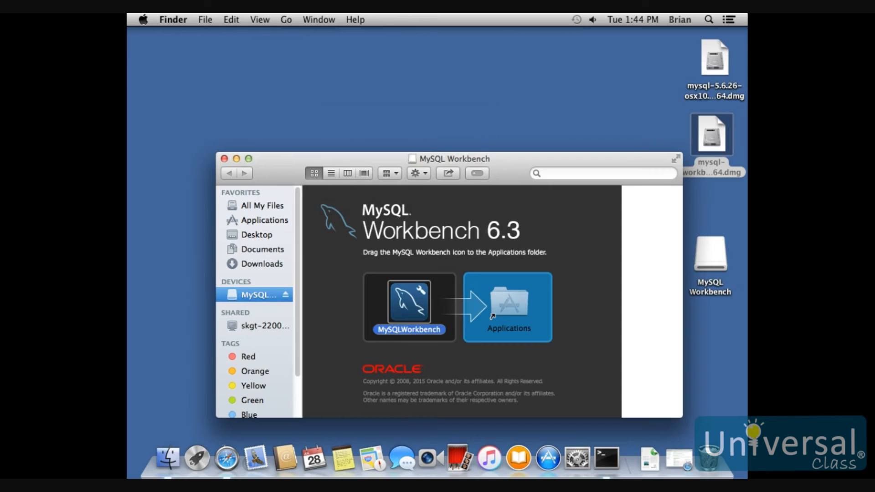
pyautogui.click(223, 159)
# Step: Launch MySQLWorkbench from the Applications folder and allow the internet-downloaded application to open
pyautogui.click(286, 20)
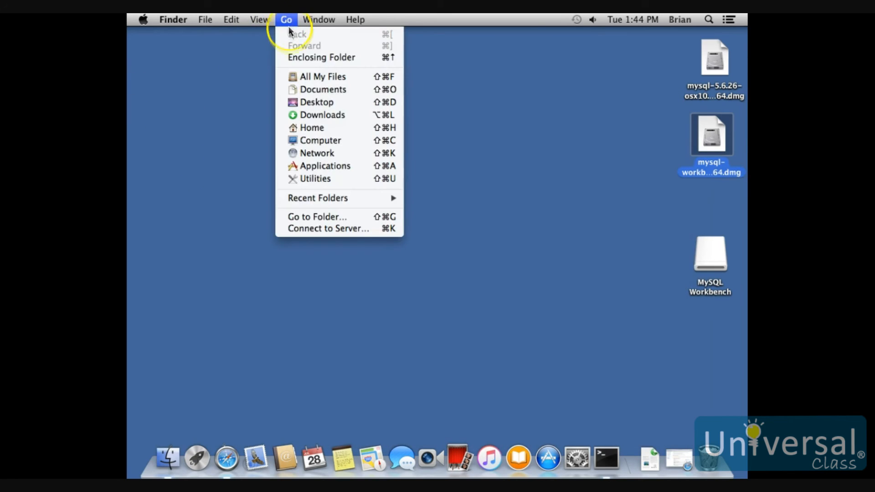
pyautogui.click(332, 166)
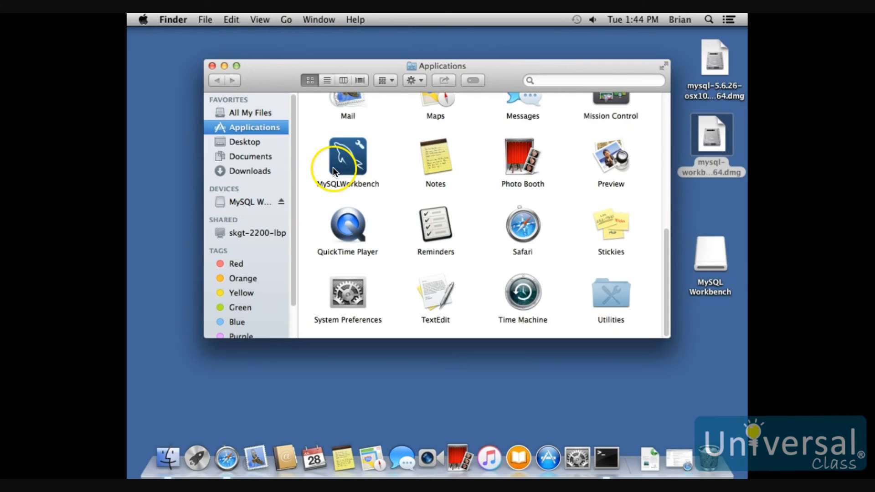
pyautogui.doubleClick(347, 159)
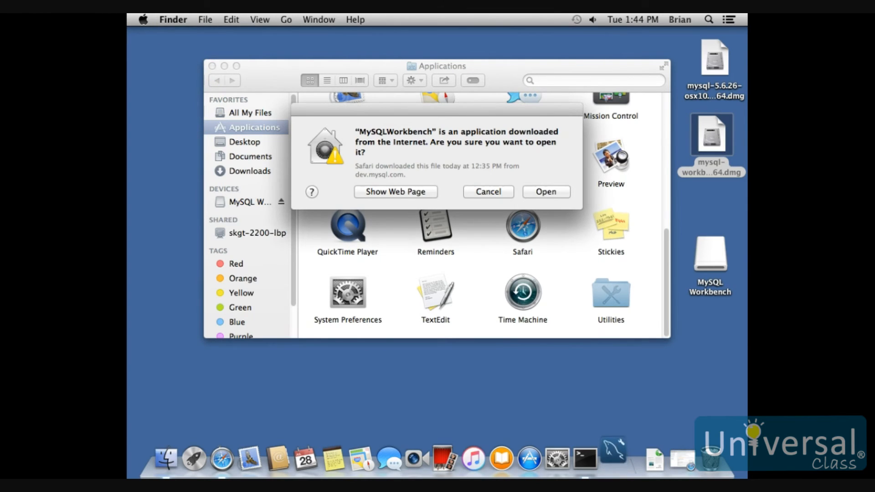
pyautogui.click(546, 192)
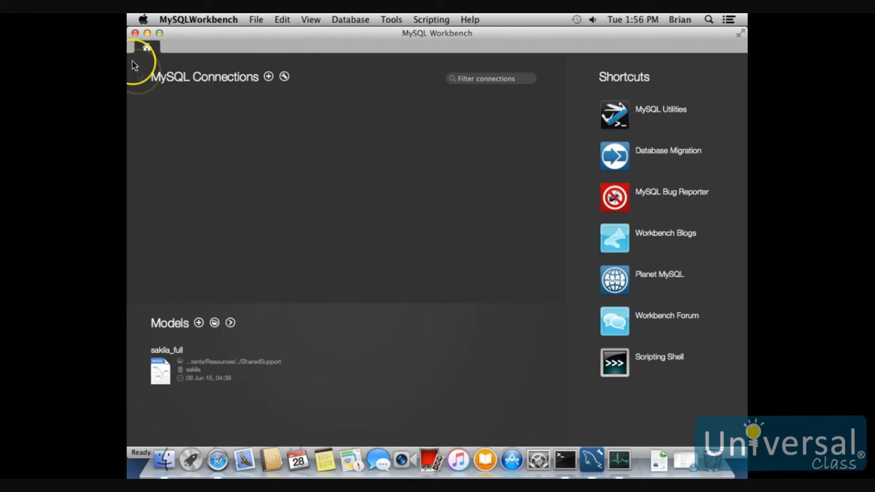
# Step: Create a new MySQL connection named Local with the default parameters, testing it before saving
pyautogui.click(269, 77)
pyautogui.click(299, 85)
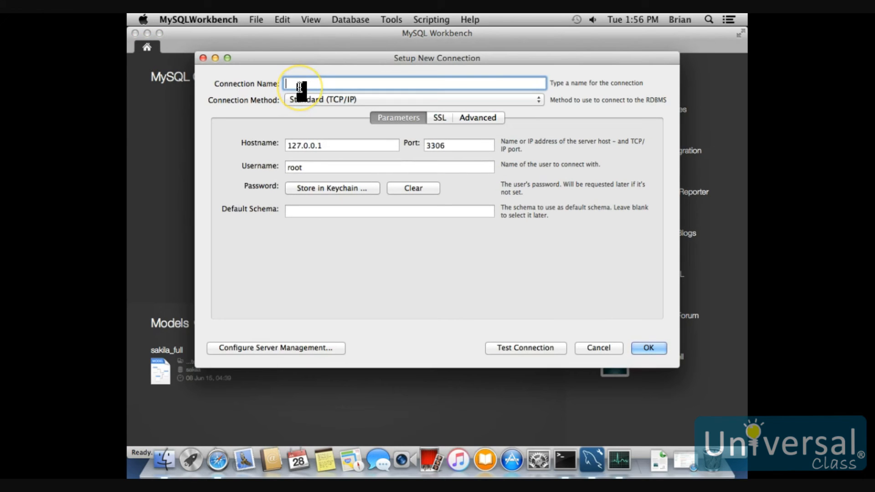
pyautogui.write('Local')
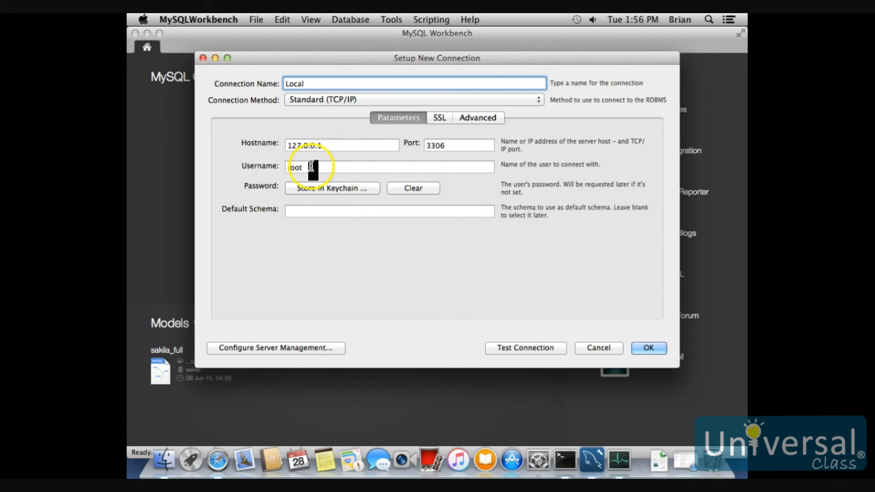
pyautogui.click(523, 347)
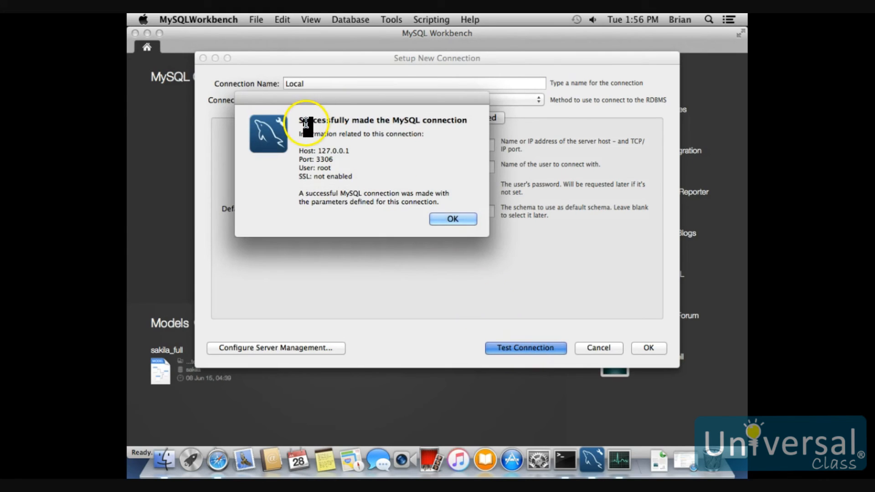
pyautogui.click(453, 218)
pyautogui.click(647, 348)
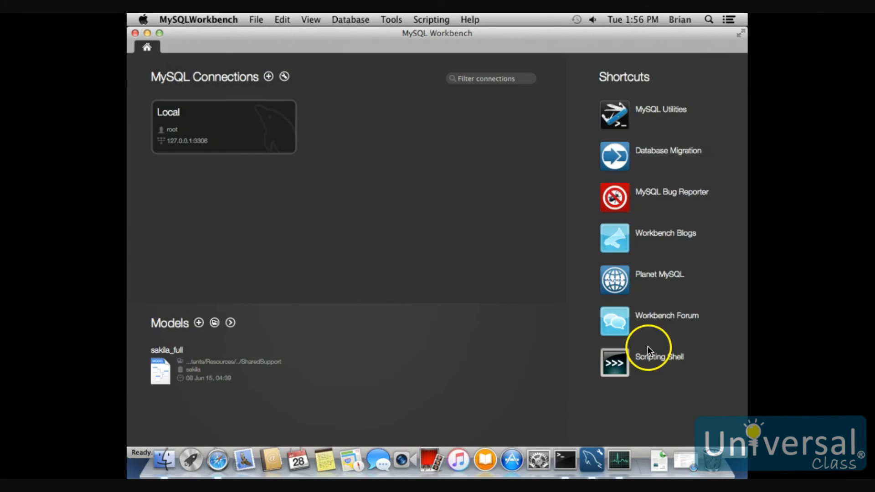
# Step: Open the Local connection in the SQL editor and clear the Query 1 editor
pyautogui.doubleClick(162, 129)
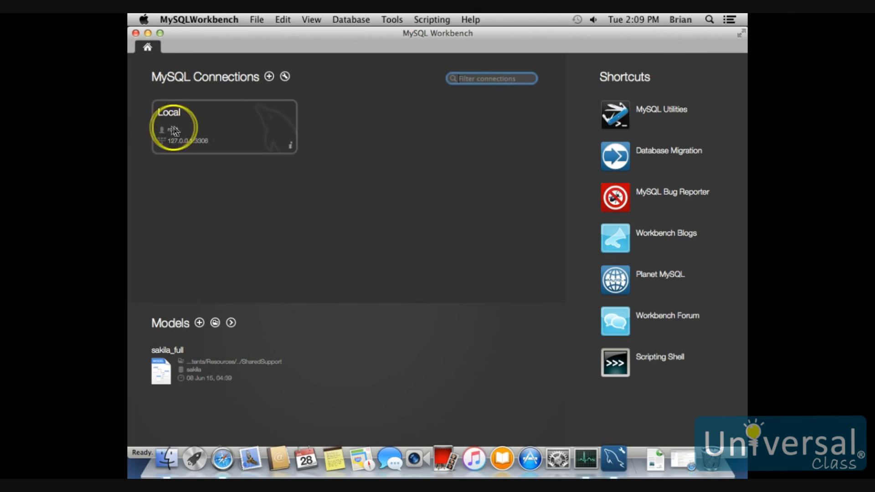
pyautogui.click(220, 123)
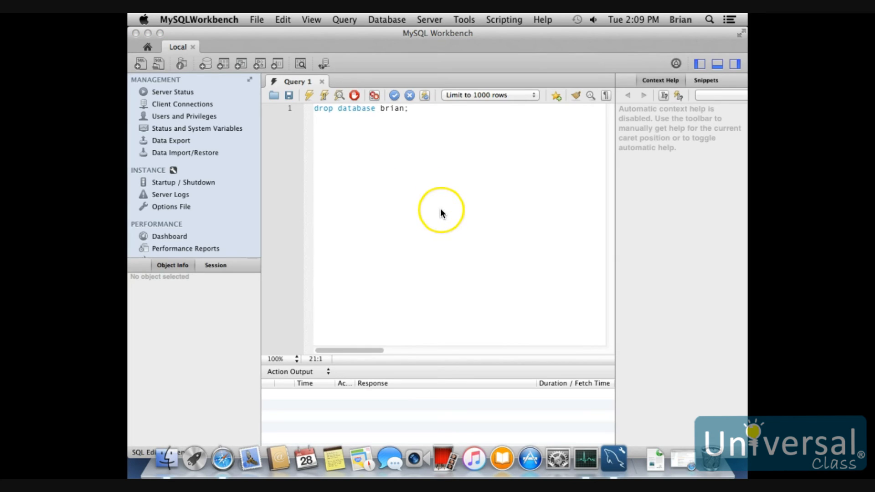
pyautogui.moveTo(409, 109); pyautogui.dragTo(264, 109)
pyautogui.press('BackSpace')
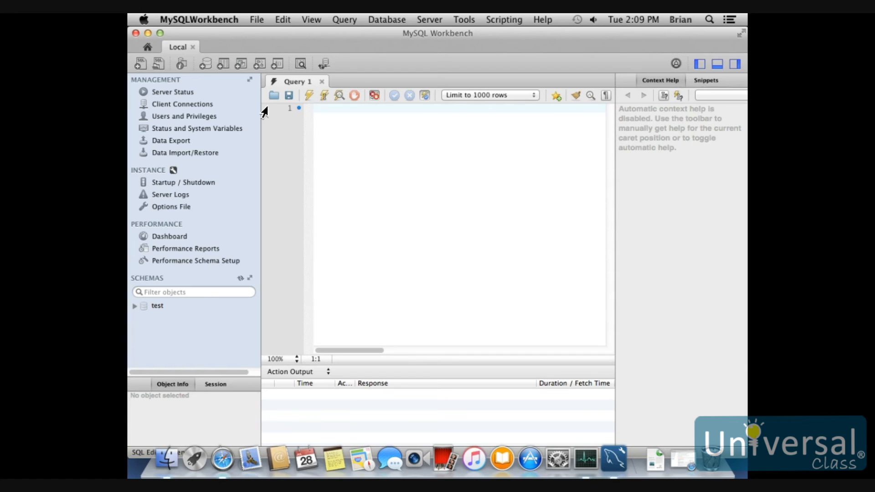
# Step: Run a create database statement that uses the account user's first name as the database name, and refresh the schema list
pyautogui.write('create database brian;')
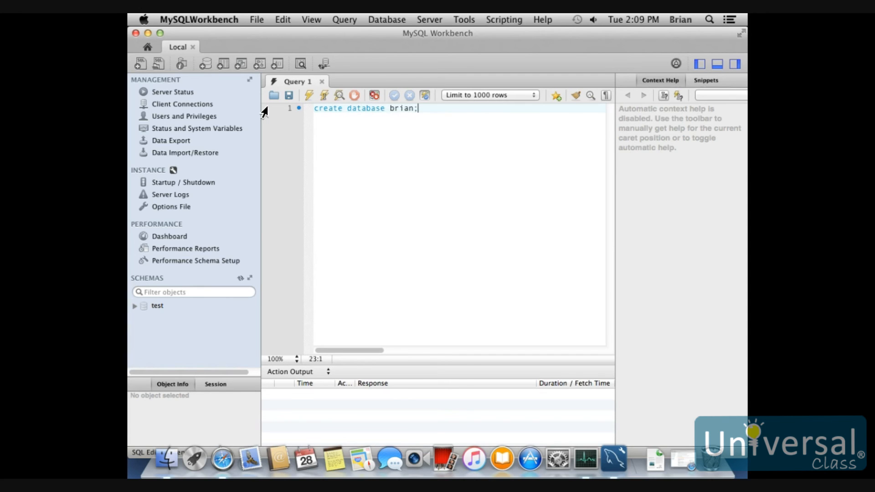
pyautogui.click(308, 94)
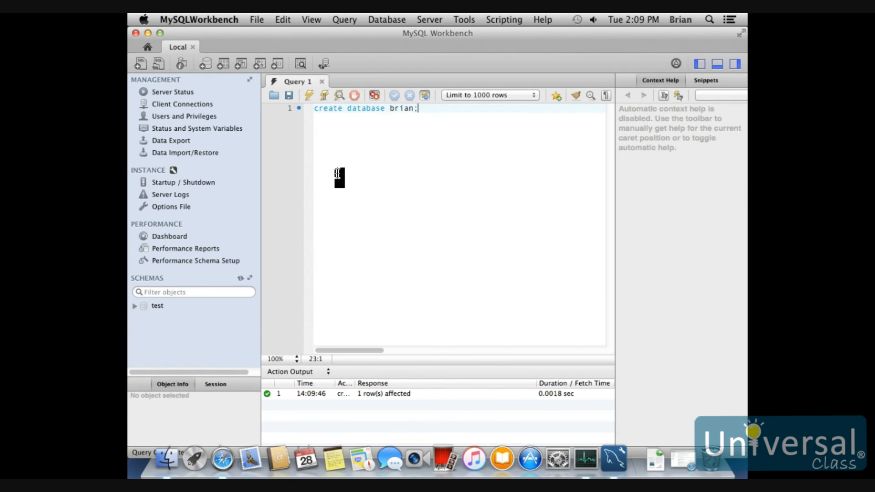
pyautogui.click(388, 110)
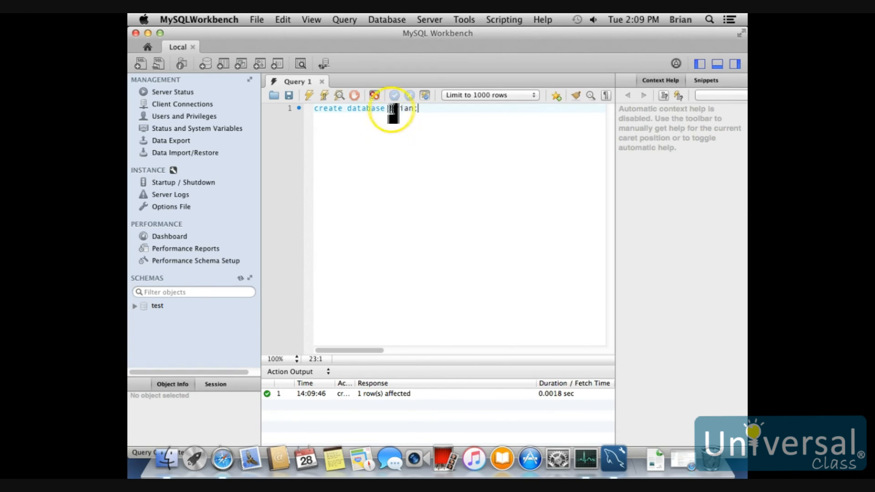
pyautogui.click(240, 279)
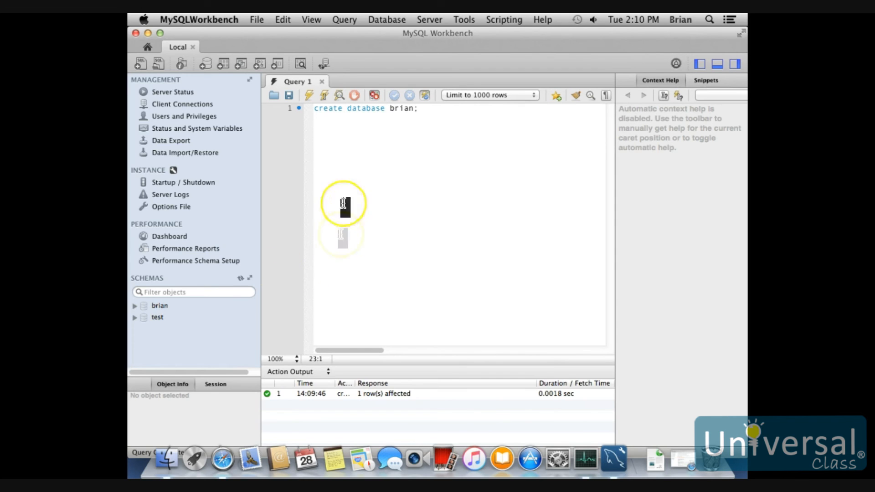
# Step: Minimize the Workbench window and go to the /usr folder in Finder
pyautogui.click(148, 33)
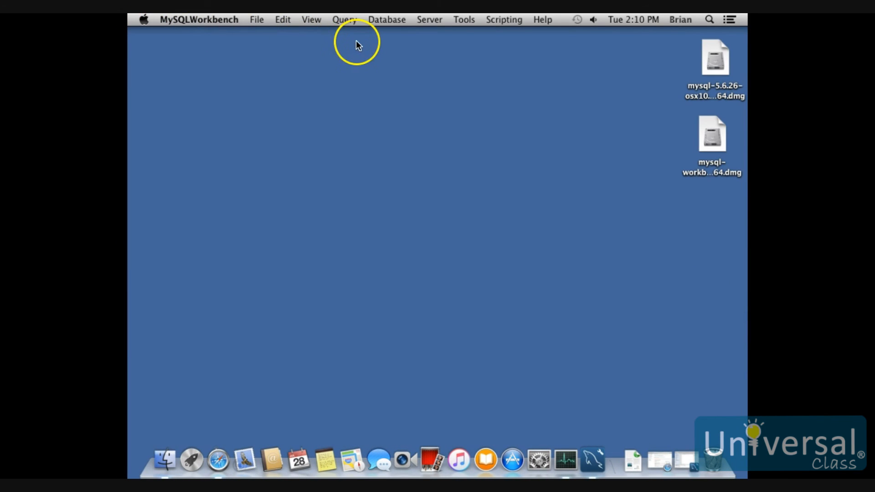
pyautogui.click(364, 74)
pyautogui.click(286, 19)
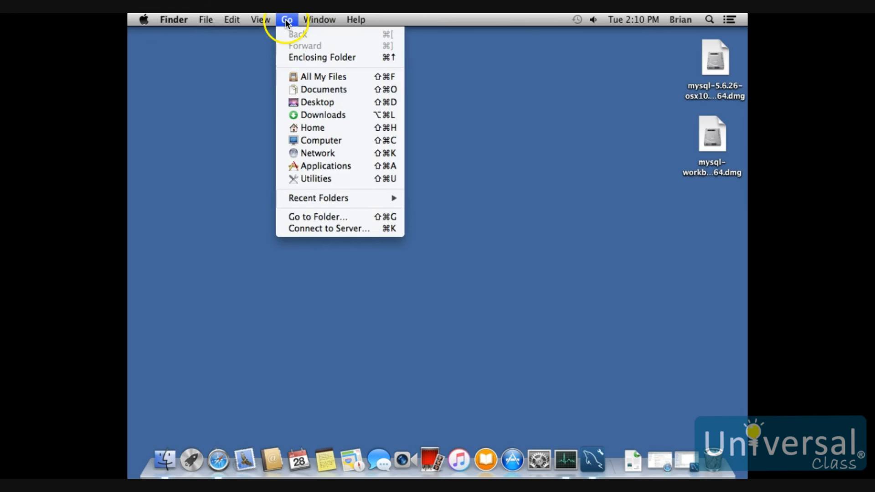
pyautogui.click(317, 217)
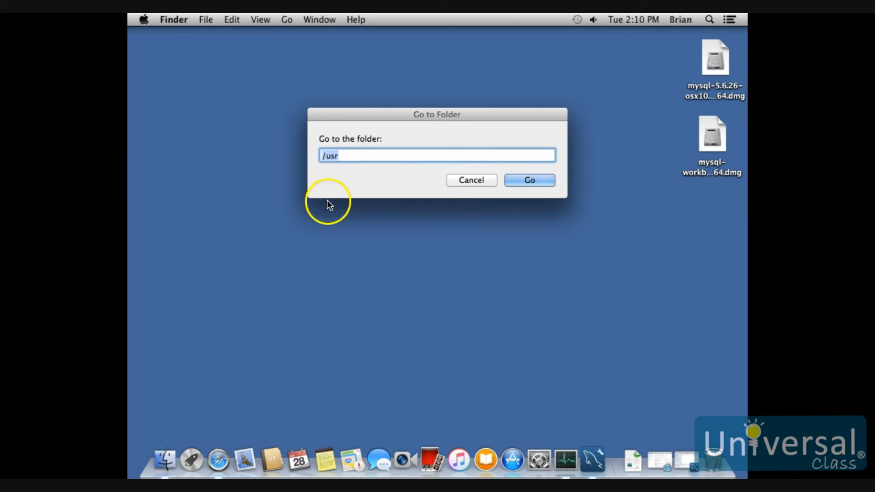
pyautogui.click(529, 180)
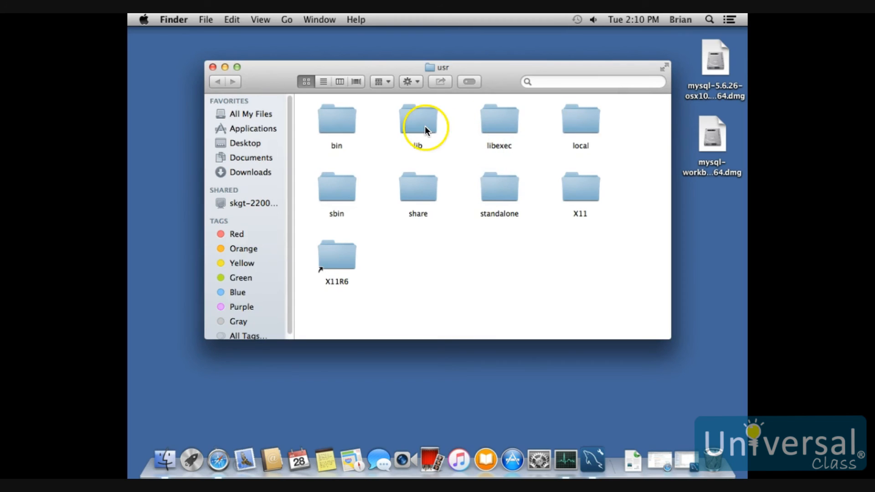
# Step: Open the mysql folder inside local, view the programs in its bin folder, and return to the mysql folder
pyautogui.doubleClick(585, 124)
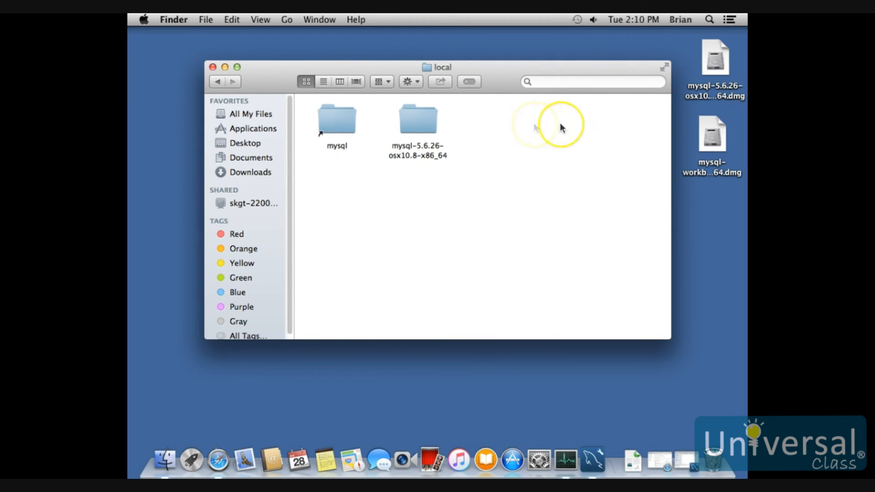
pyautogui.doubleClick(338, 122)
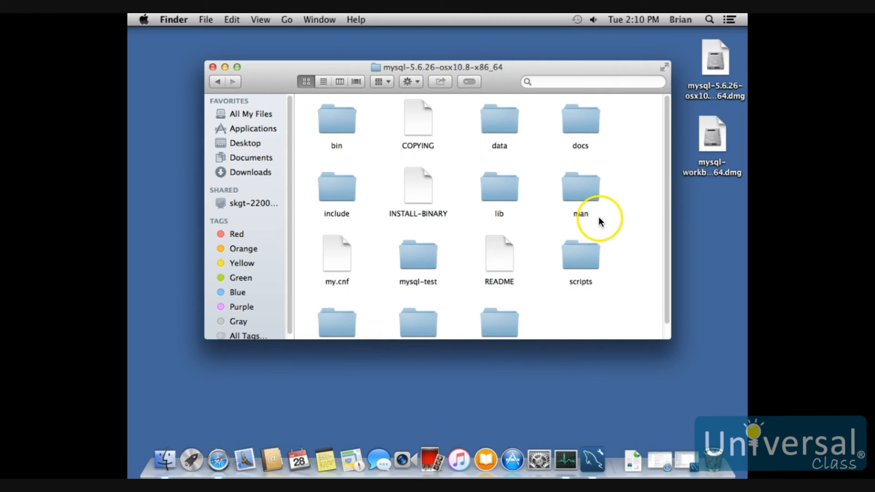
pyautogui.doubleClick(339, 125)
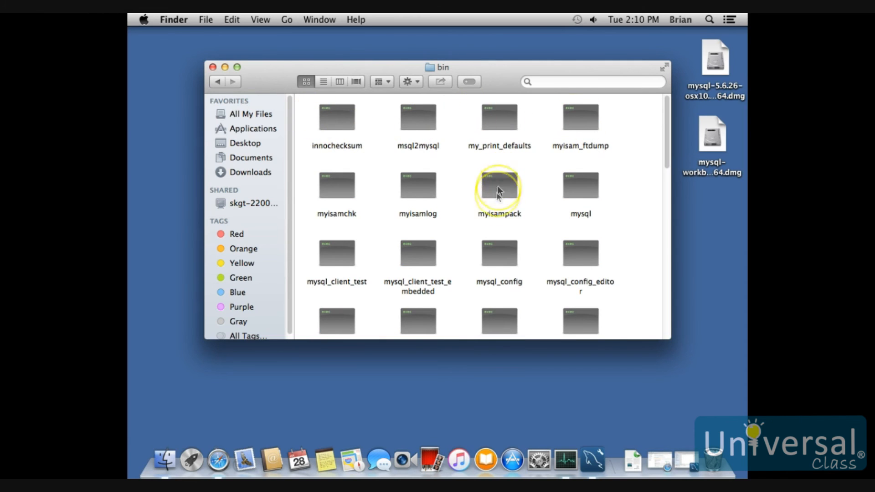
pyautogui.click(213, 81)
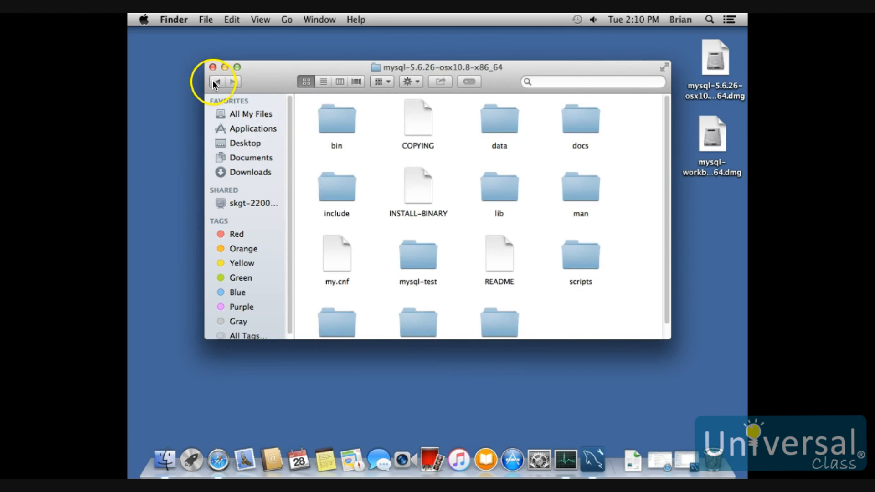
# Step: Open MySQL's data folder, try to open the new database's folder, and close the Finder window
pyautogui.click(494, 129)
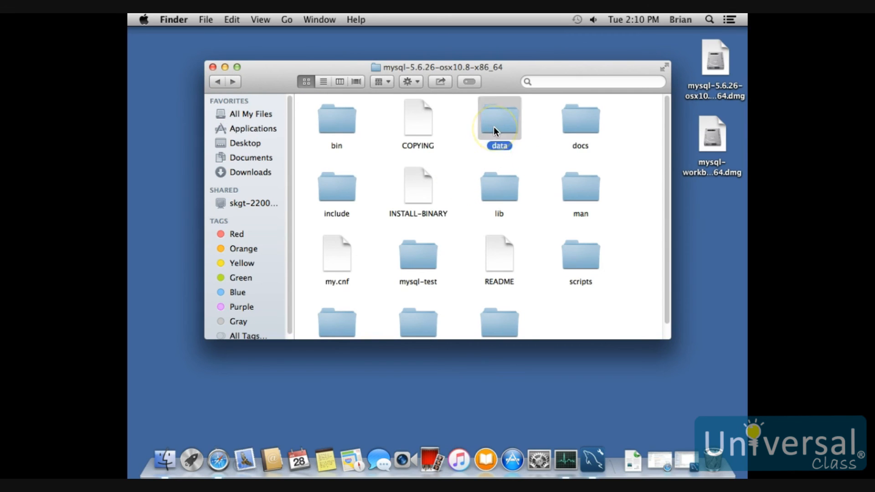
pyautogui.doubleClick(494, 128)
pyautogui.click(422, 261)
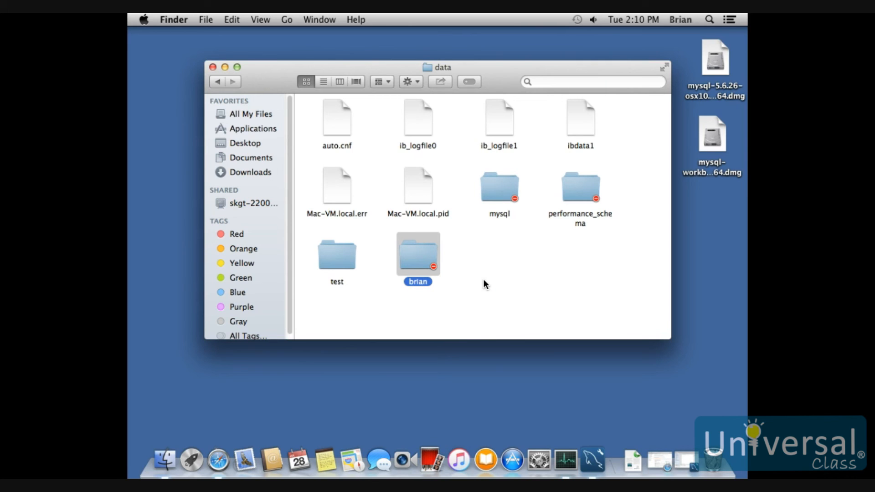
pyautogui.doubleClick(415, 259)
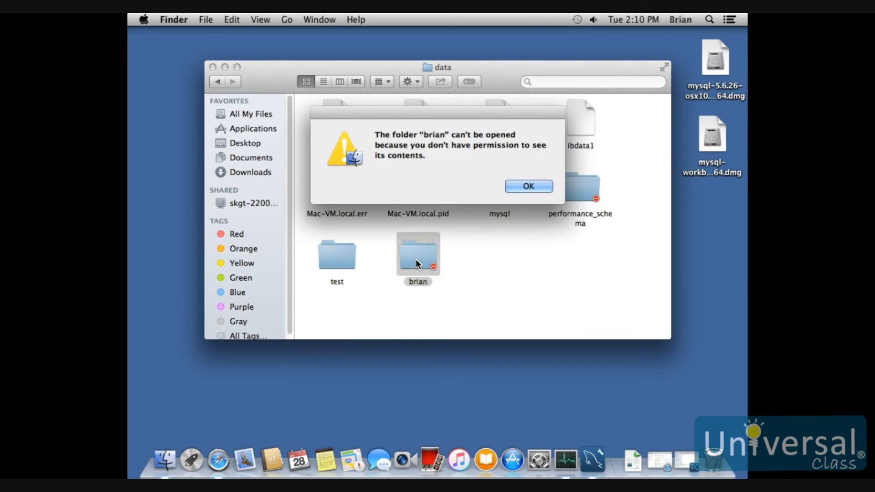
pyautogui.click(528, 186)
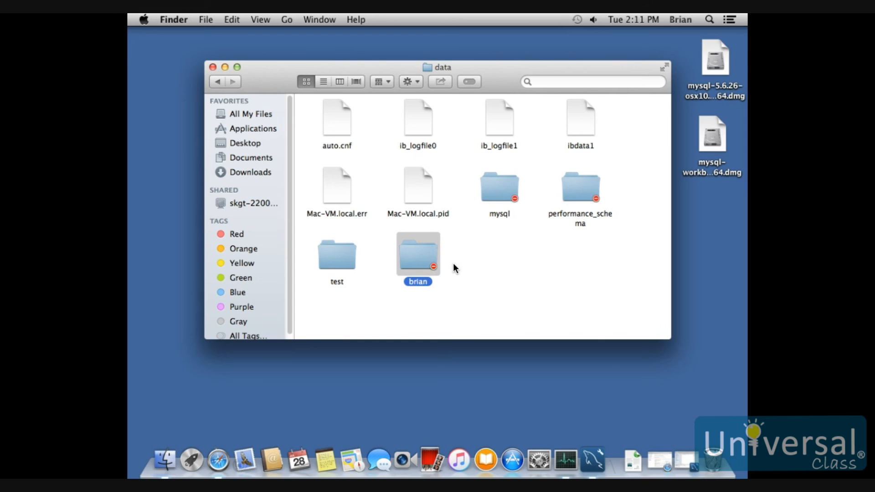
pyautogui.click(213, 67)
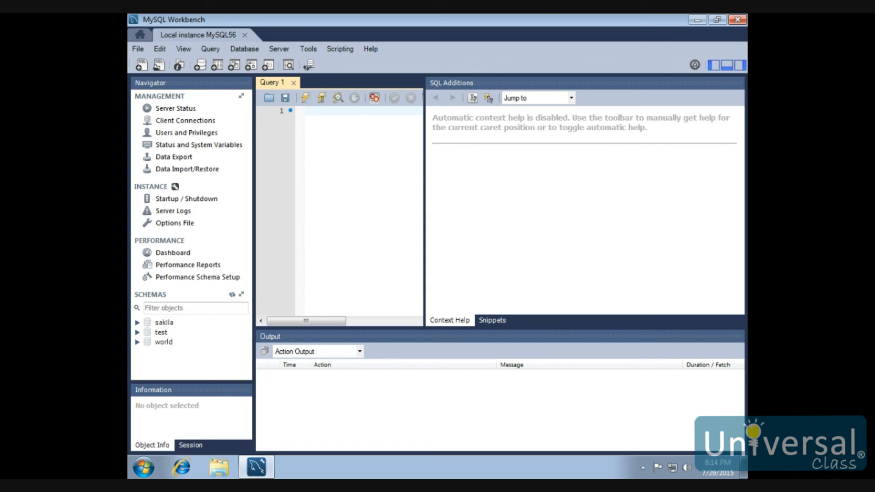
# Step: On the Windows Local instance MySQL56, create a database named with the user's first name and refresh the schemas
pyautogui.write('create')
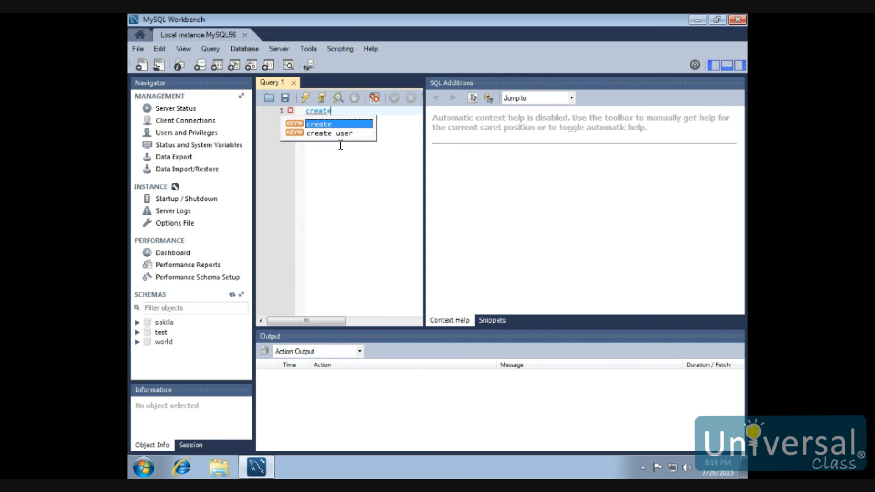
pyautogui.write(' database brian;')
pyautogui.click(312, 97)
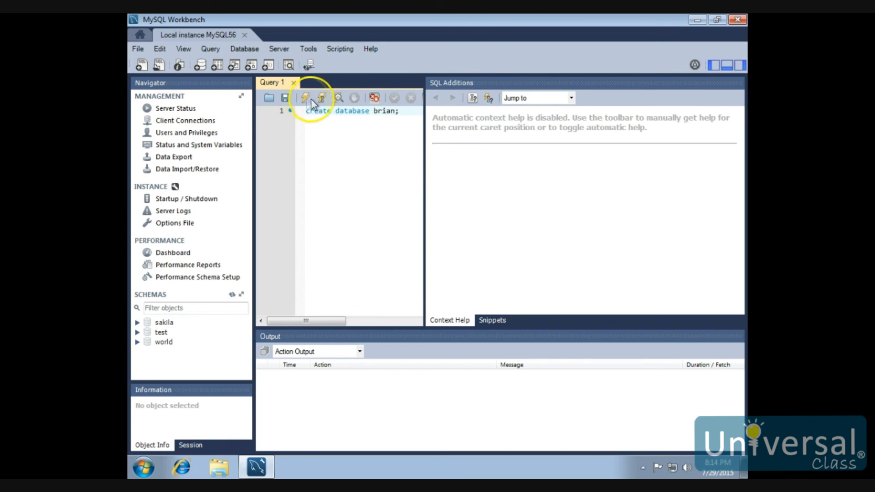
pyautogui.click(235, 295)
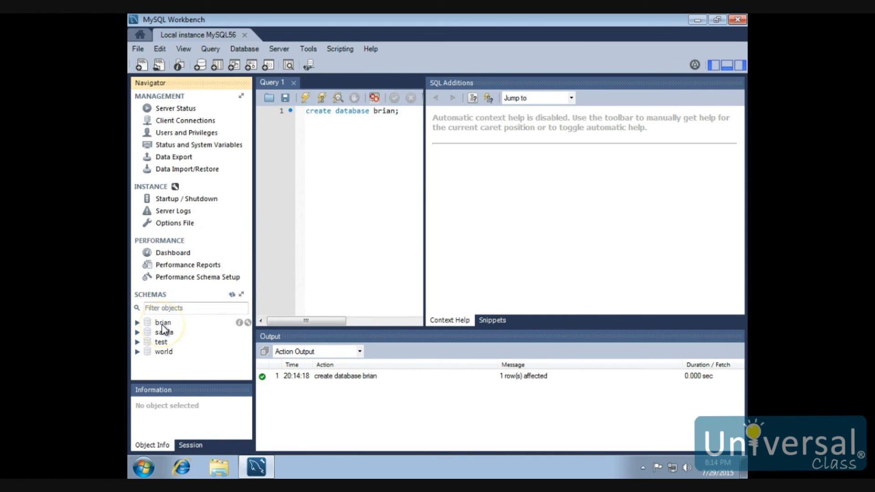
# Step: Switch to Windows Explorer and go to the hidden C:\ProgramData folder by entering its path
pyautogui.click(218, 467)
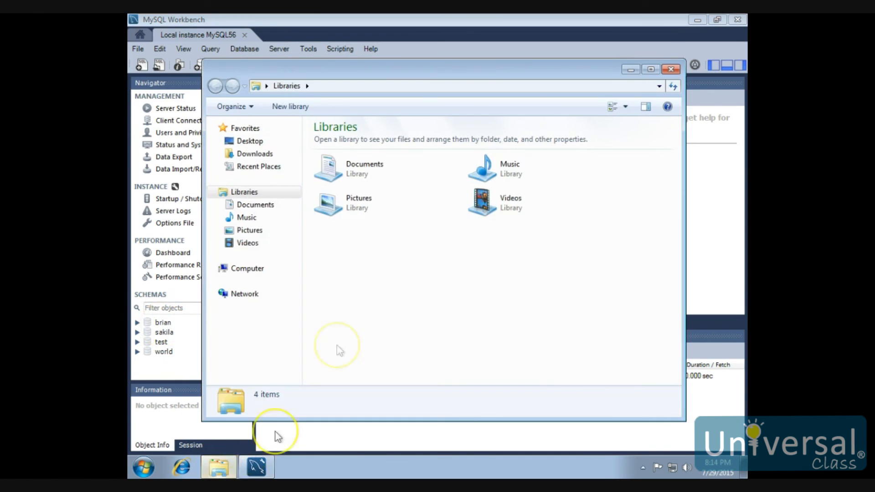
pyautogui.click(248, 270)
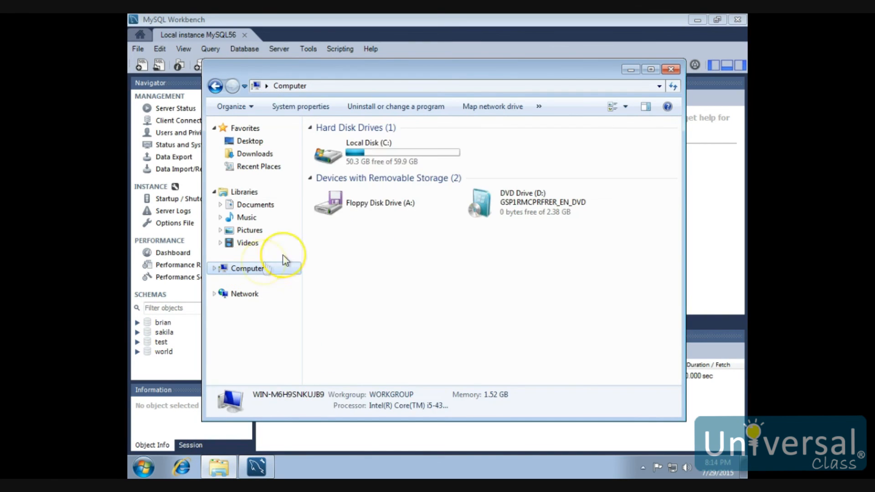
pyautogui.doubleClick(371, 143)
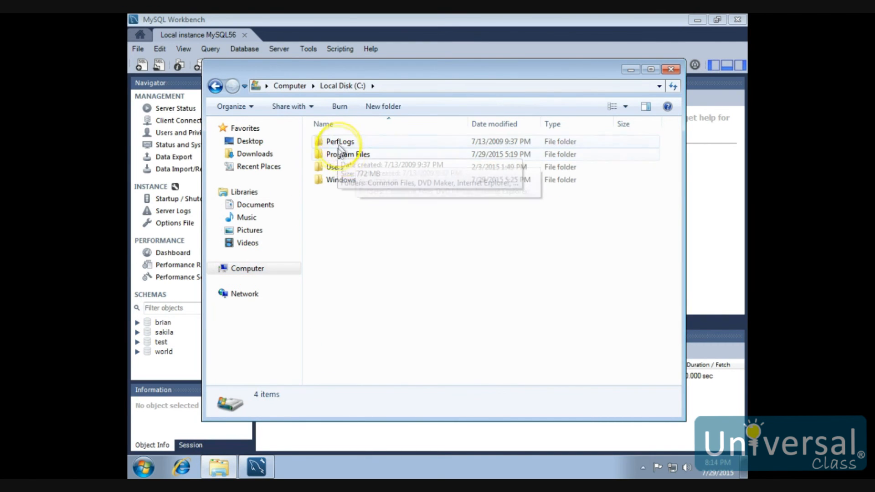
pyautogui.click(424, 86)
pyautogui.click(425, 85)
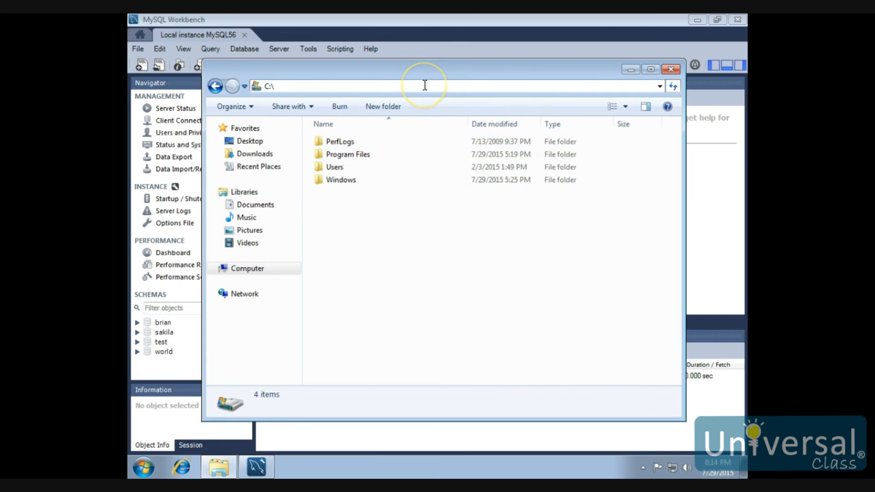
pyautogui.write('program')
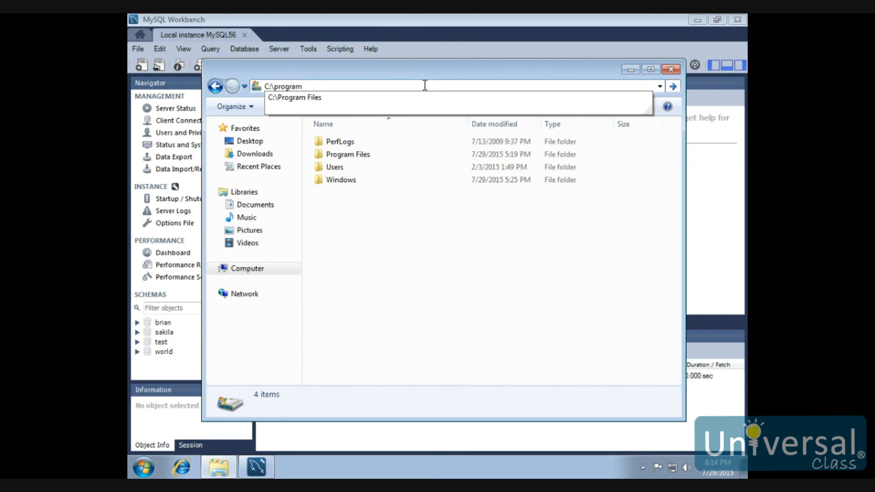
pyautogui.write('data')
pyautogui.press('Return')
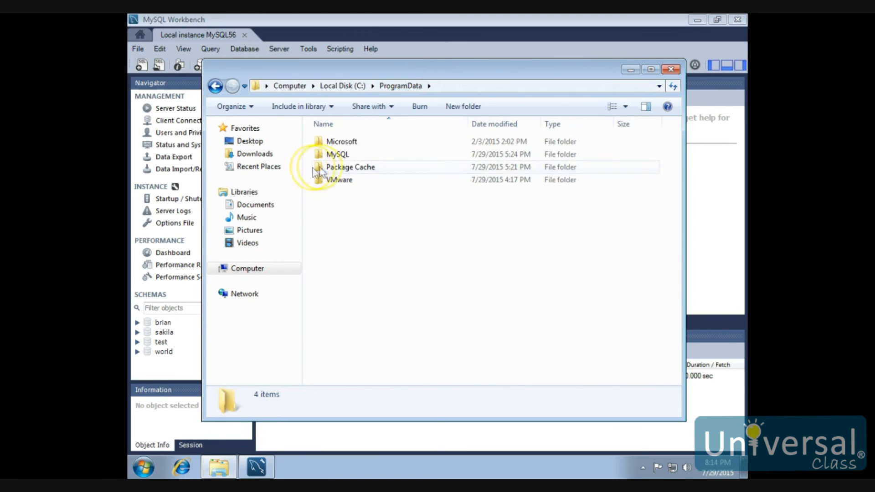
# Step: Open the data folder of MySQL Server 5.6 inside the MySQL folder and select the new database's folder
pyautogui.doubleClick(337, 155)
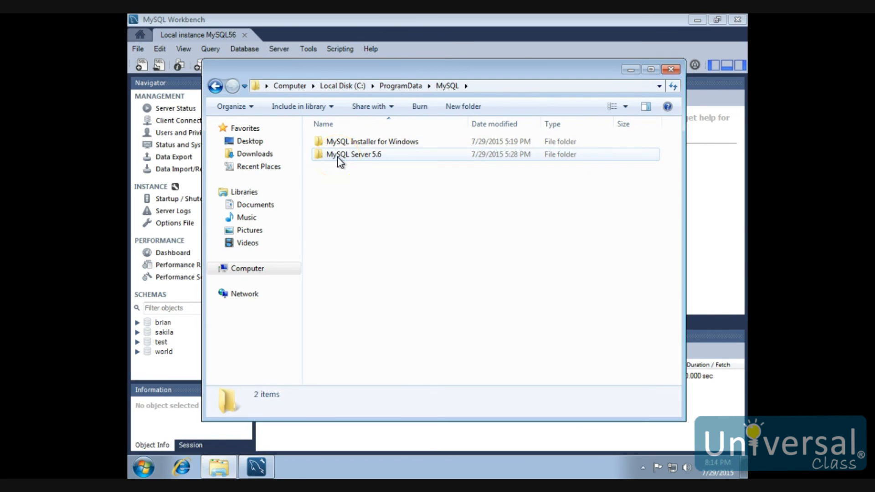
pyautogui.doubleClick(360, 155)
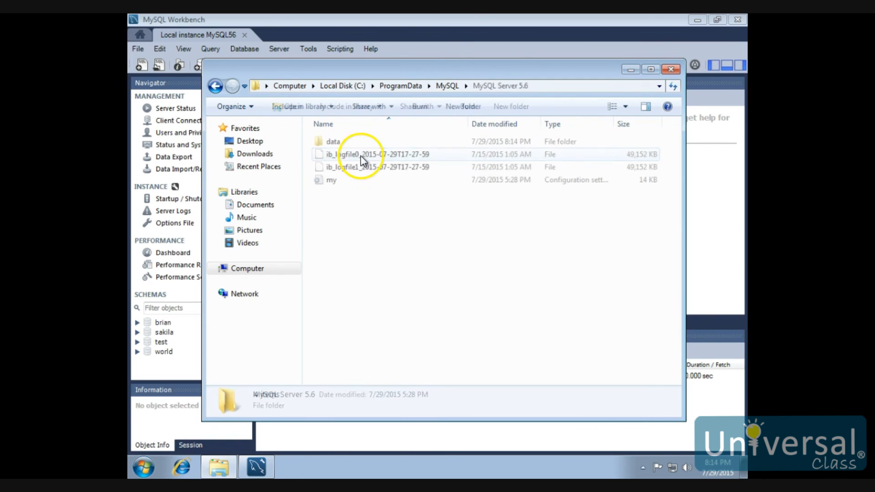
pyautogui.doubleClick(339, 141)
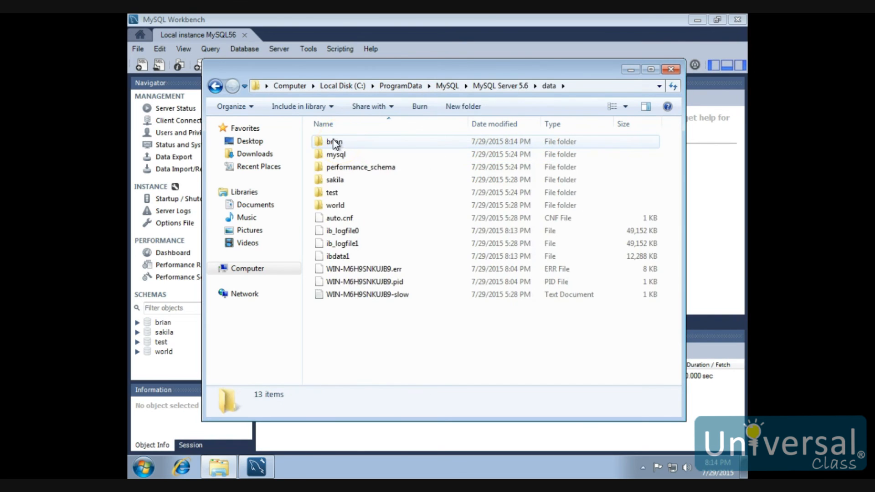
pyautogui.click(349, 143)
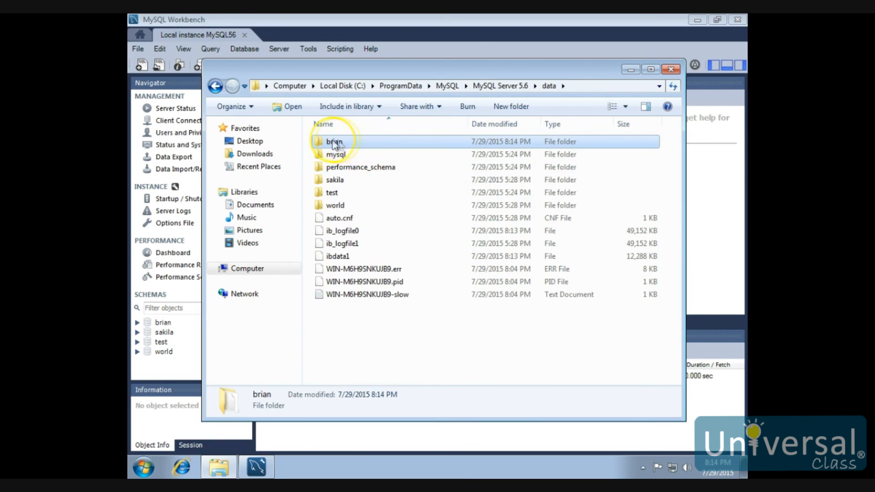